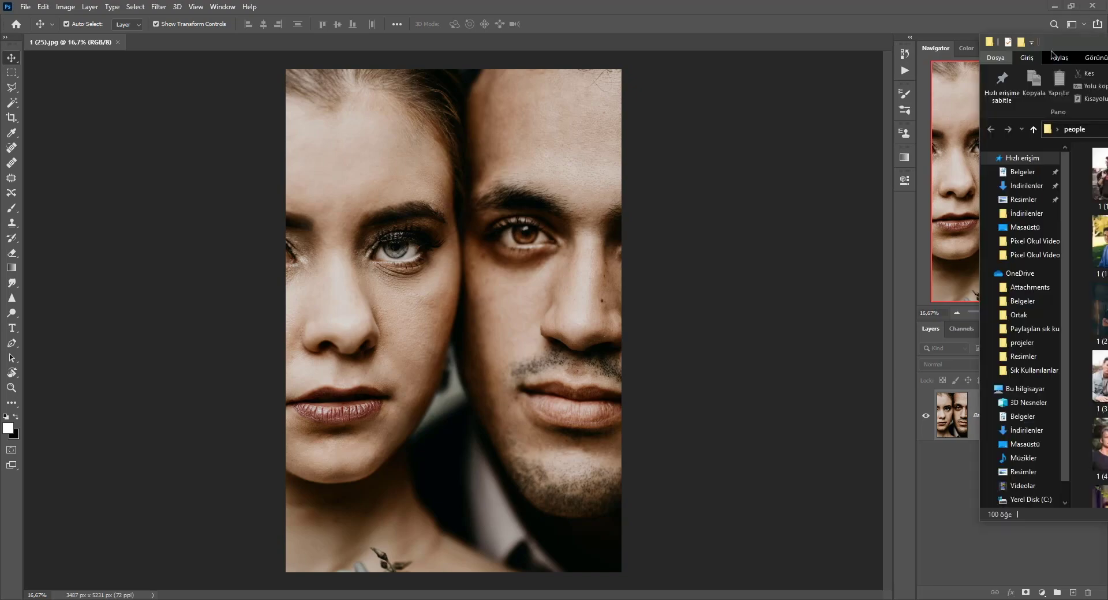
Scroll through the 100 portrait thumbnails in the people folder.
scroll(498, 230, "down", 5)
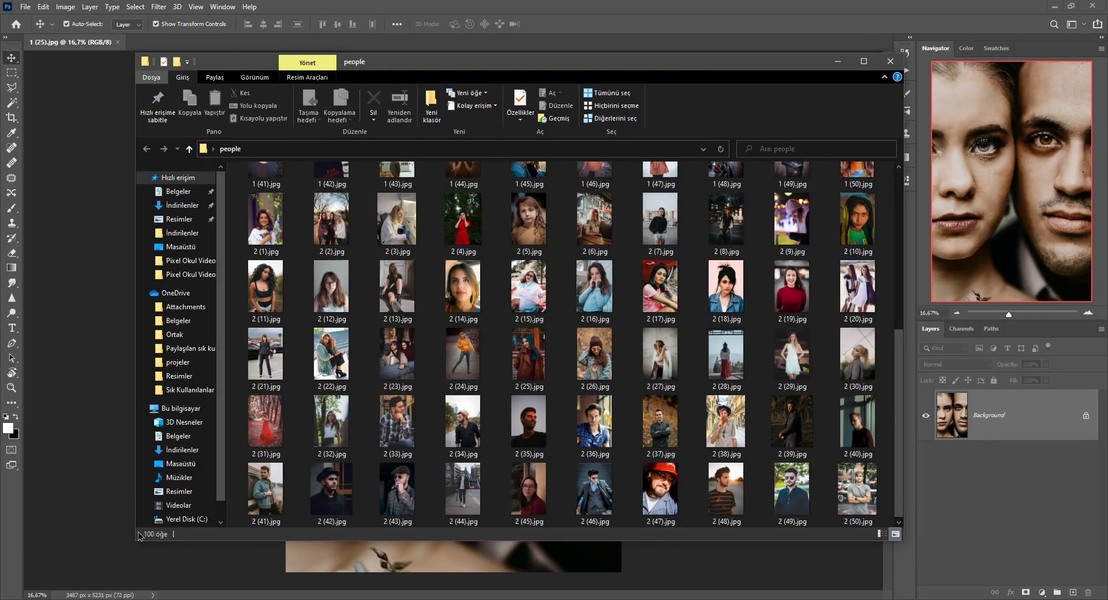
Start a Contact Sheet II for the people folder with Include Subfolders checked.
left_click(891, 65)
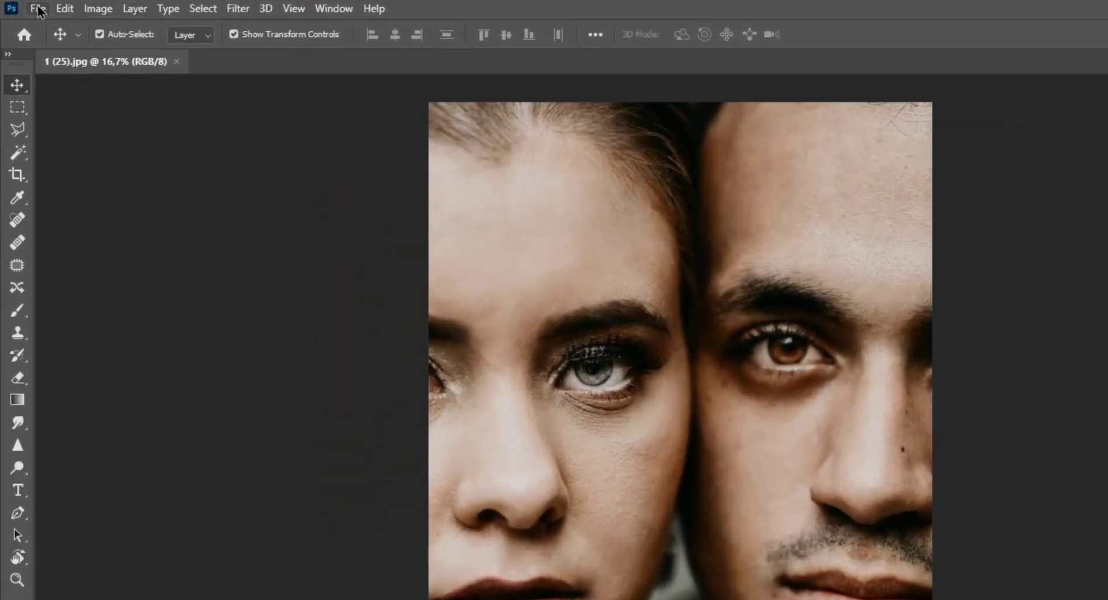
left_click(28, 6)
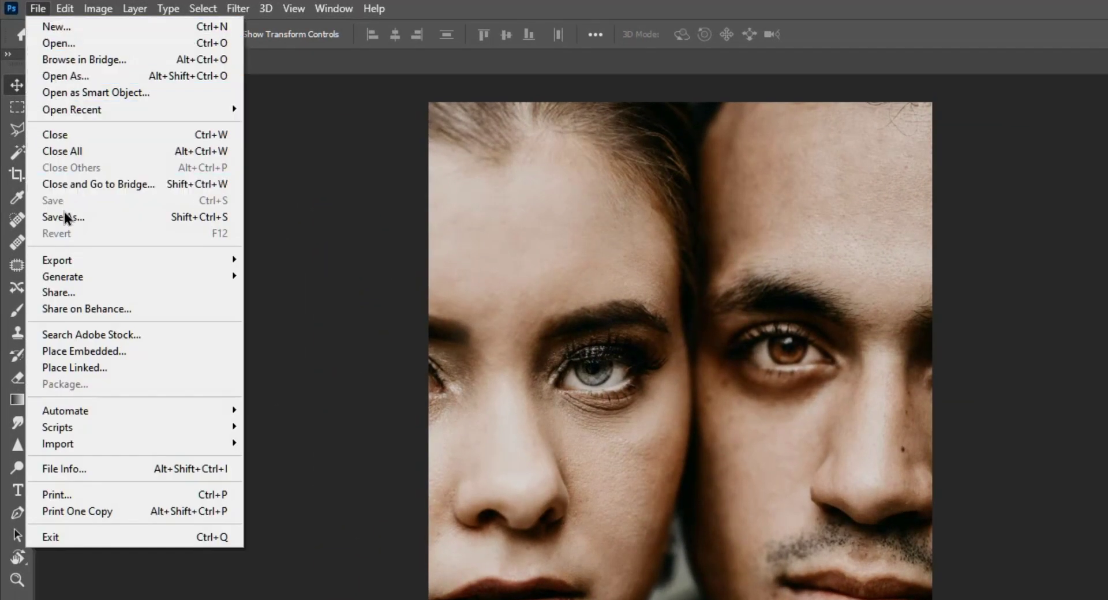
mouse_move(104, 410)
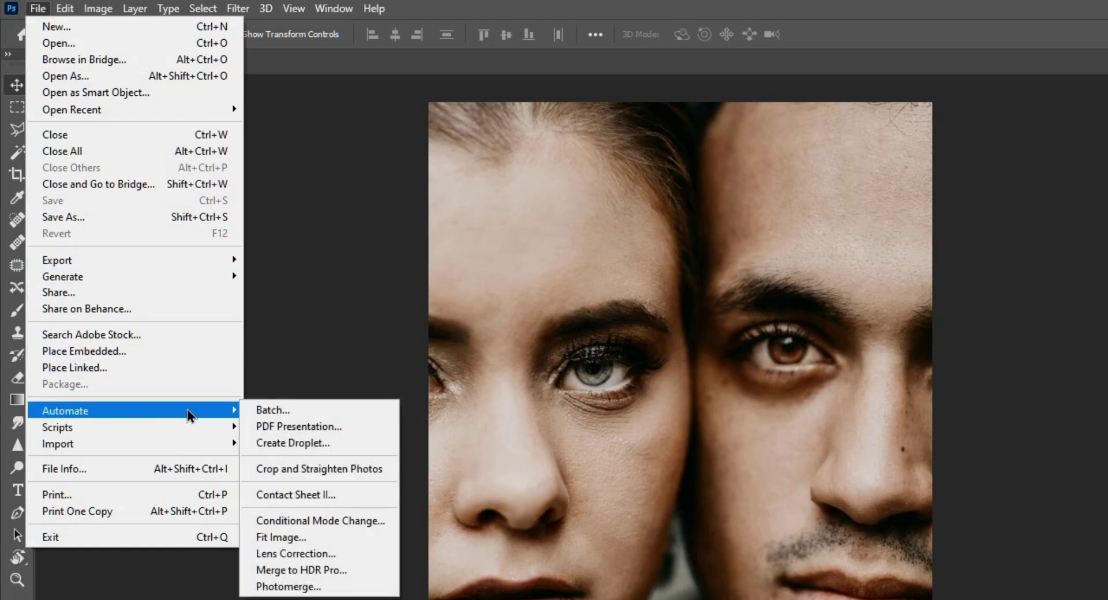
left_click(309, 496)
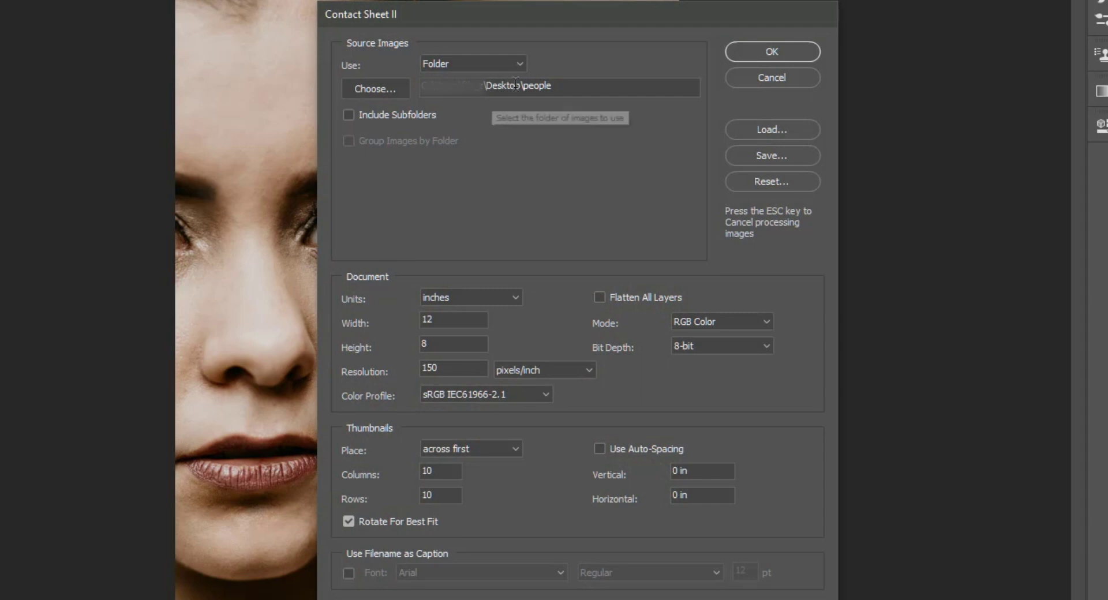
left_click_drag(554, 86, 406, 92)
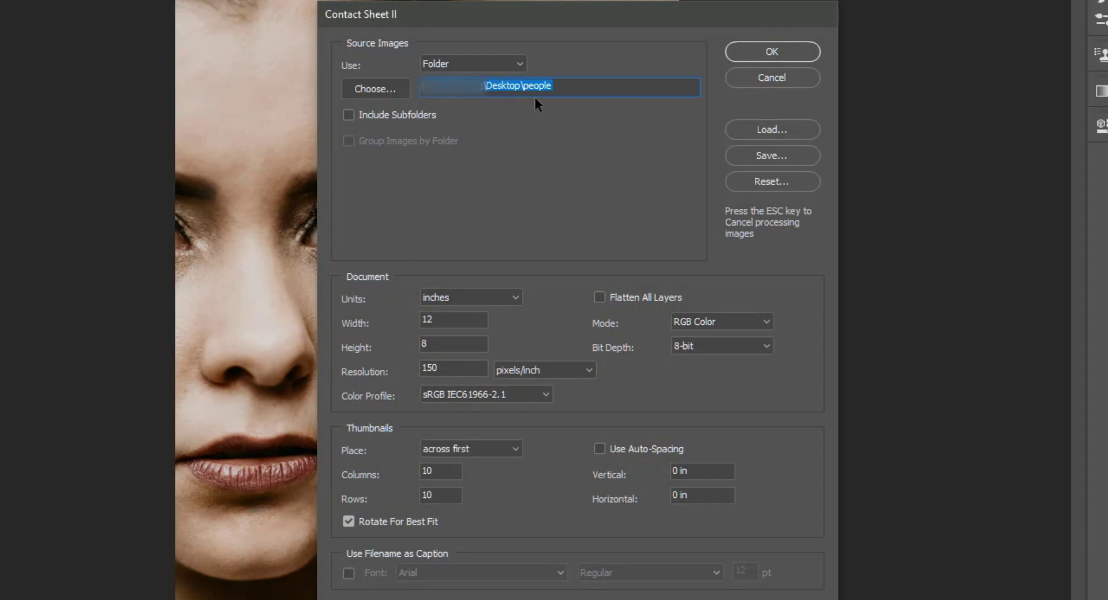
left_click(397, 114)
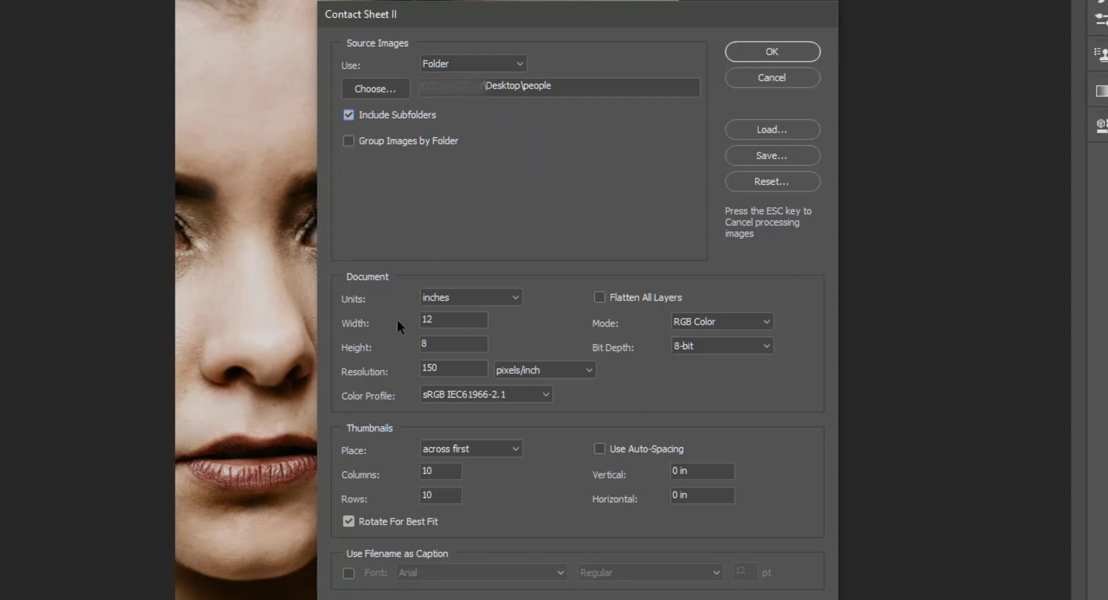
Keep the sheet size at 12 × 8 inches and 150 ppi resolution.
double_click(416, 321)
double_click(421, 345)
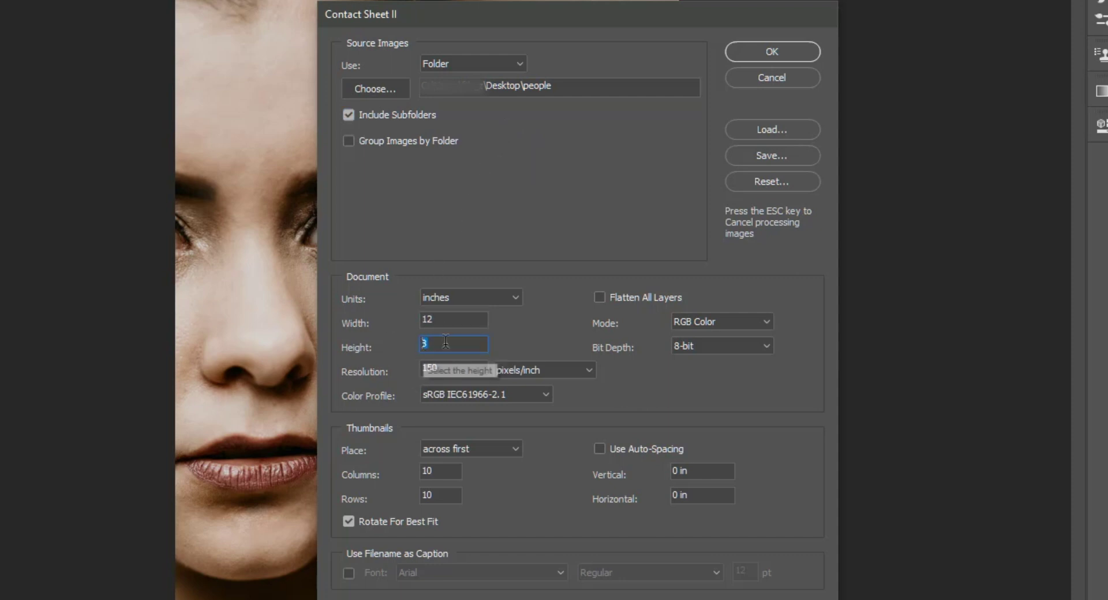
left_click(512, 299)
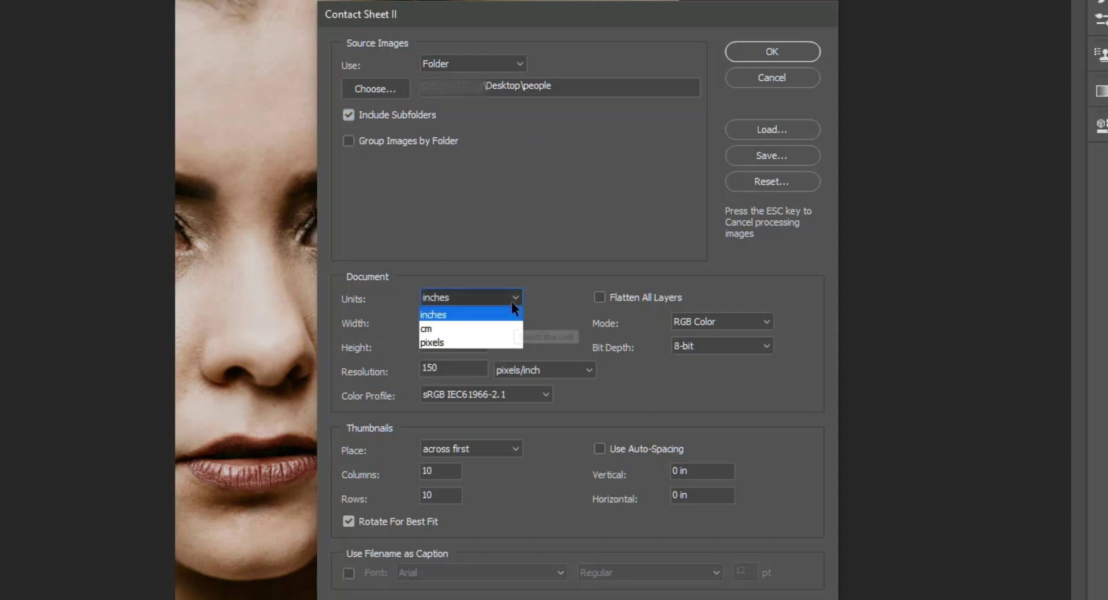
left_click(460, 316)
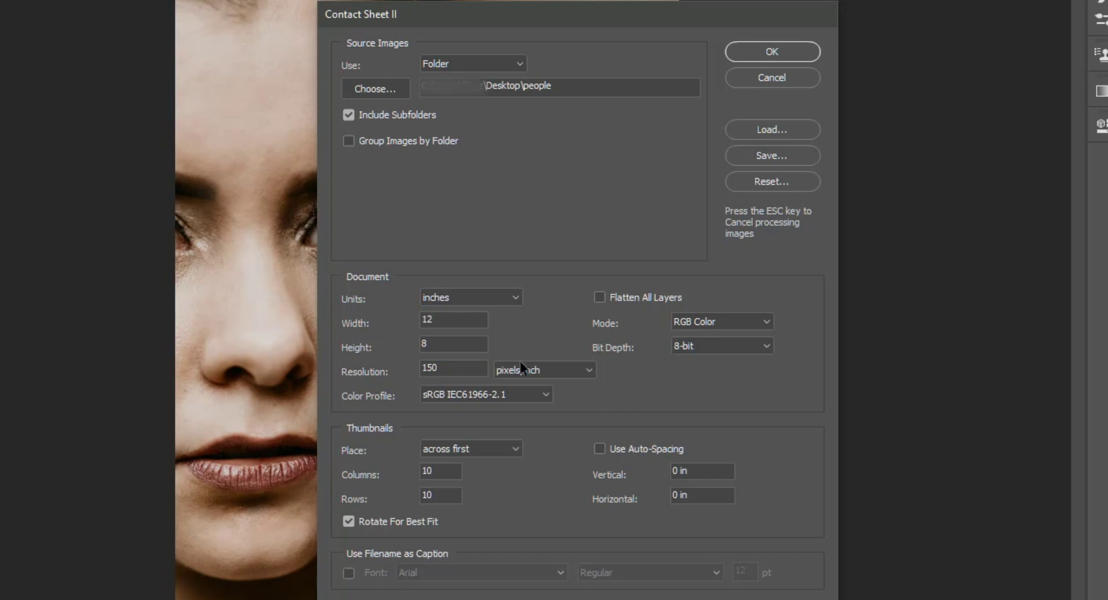
double_click(442, 367)
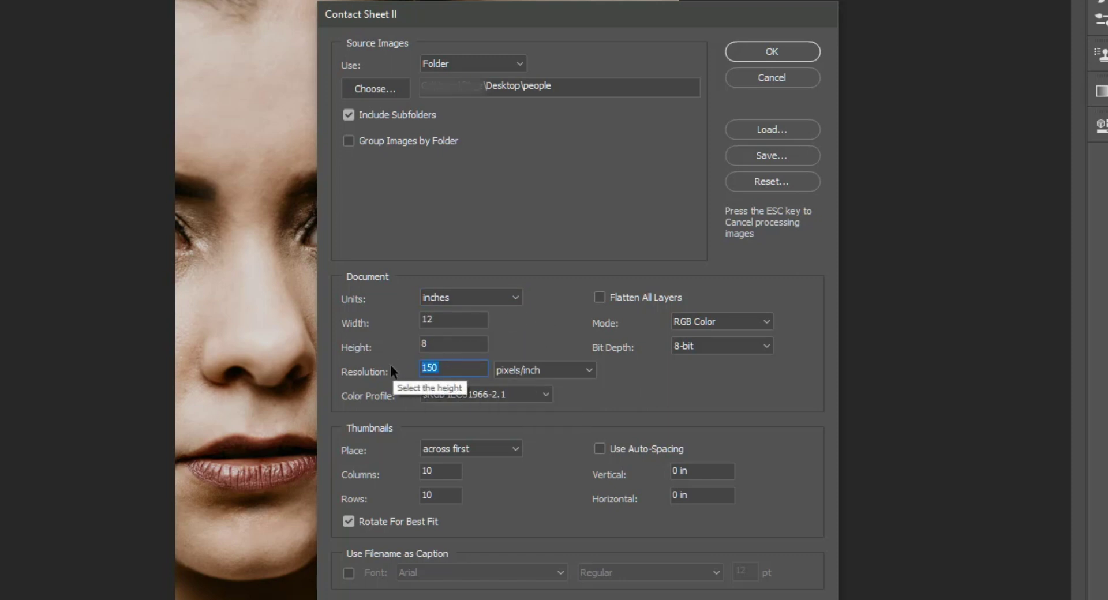
key("Tab")
key("Tab")
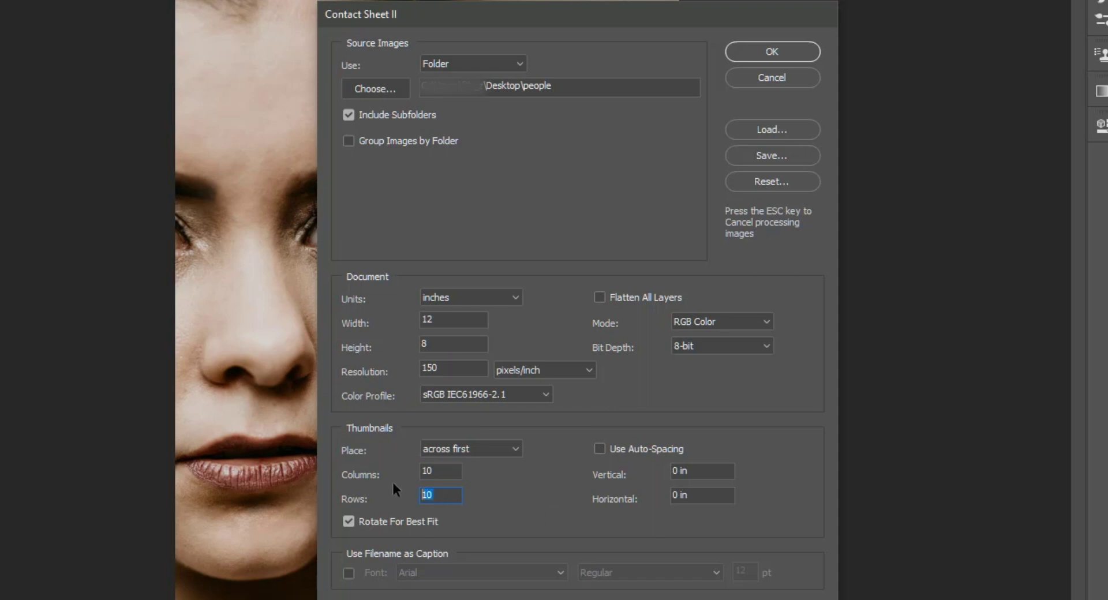
Keep across-first placement with 10 columns and rows, toggle spacing and captions, and build.
left_click(480, 446)
left_click(454, 464)
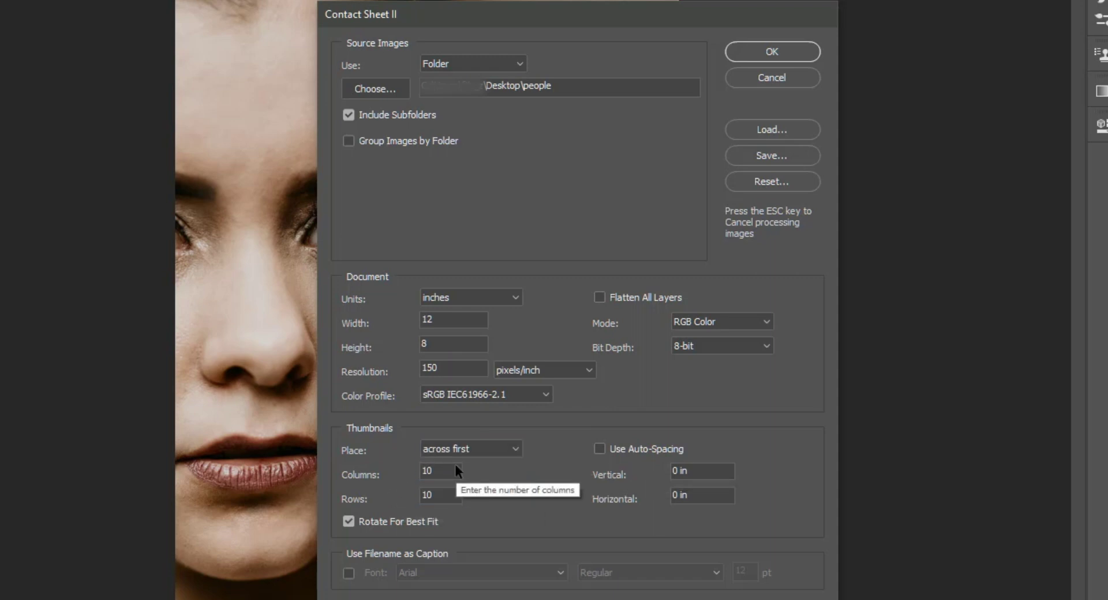
left_click(599, 449)
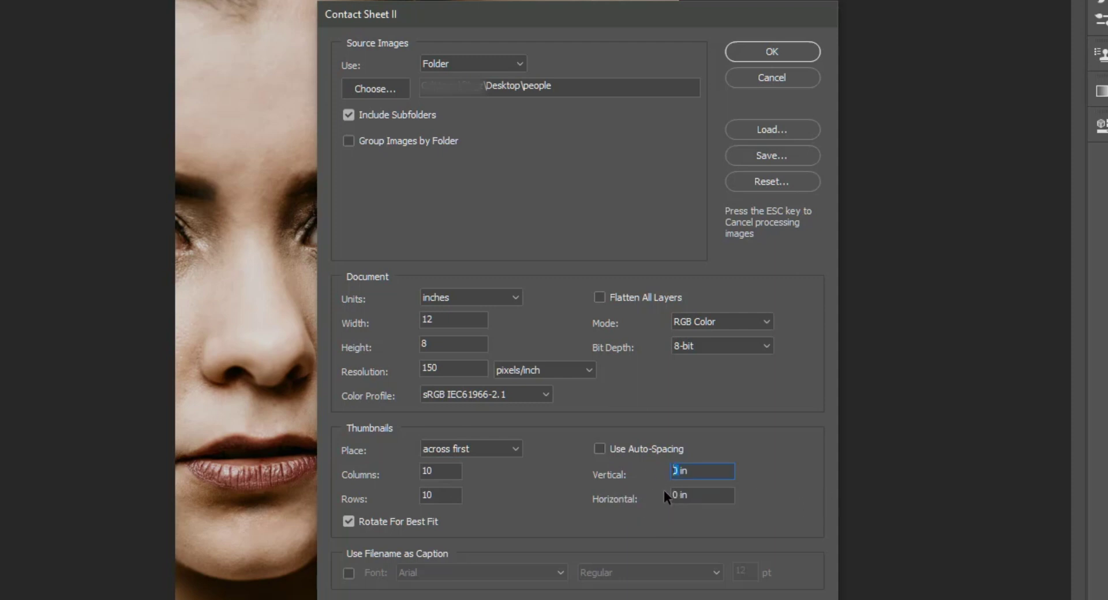
key("Tab")
left_click(350, 573)
left_click(764, 51)
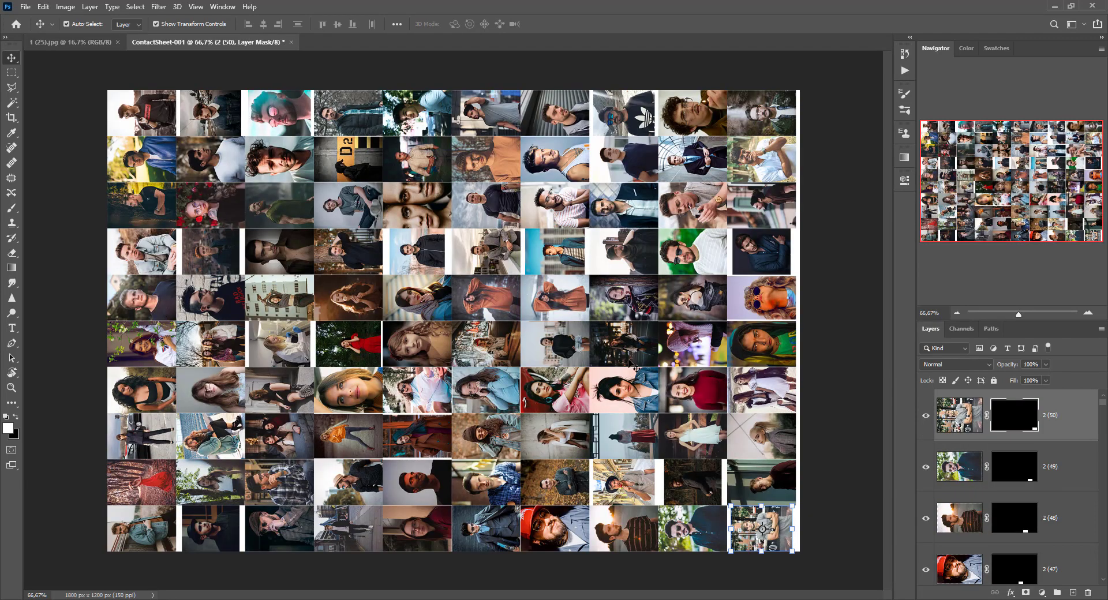
Zoom in on the finished 10×10 grid of portrait thumbnails.
key("ctrl+plus")
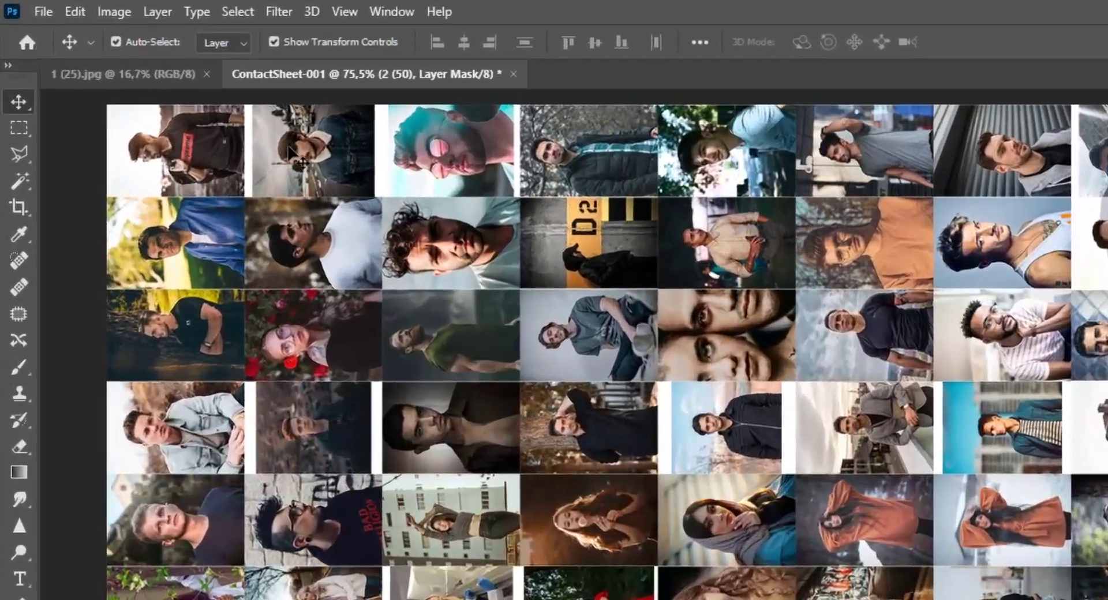
Scale photo layer 1 (2) to about 125% so it fills its tile.
left_click(165, 87)
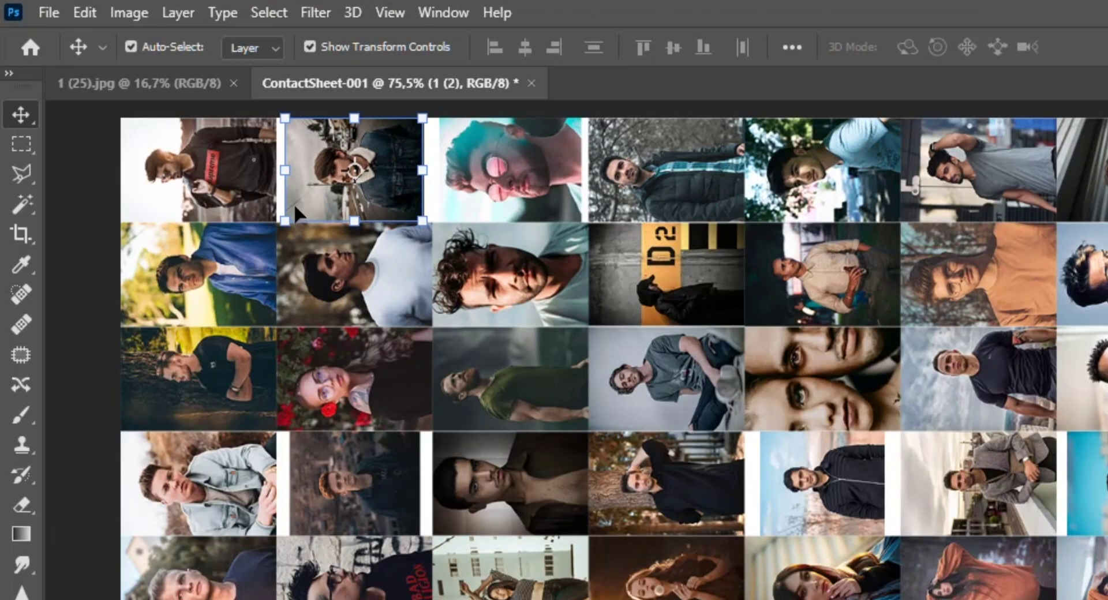
left_click_drag(285, 170, 250, 164)
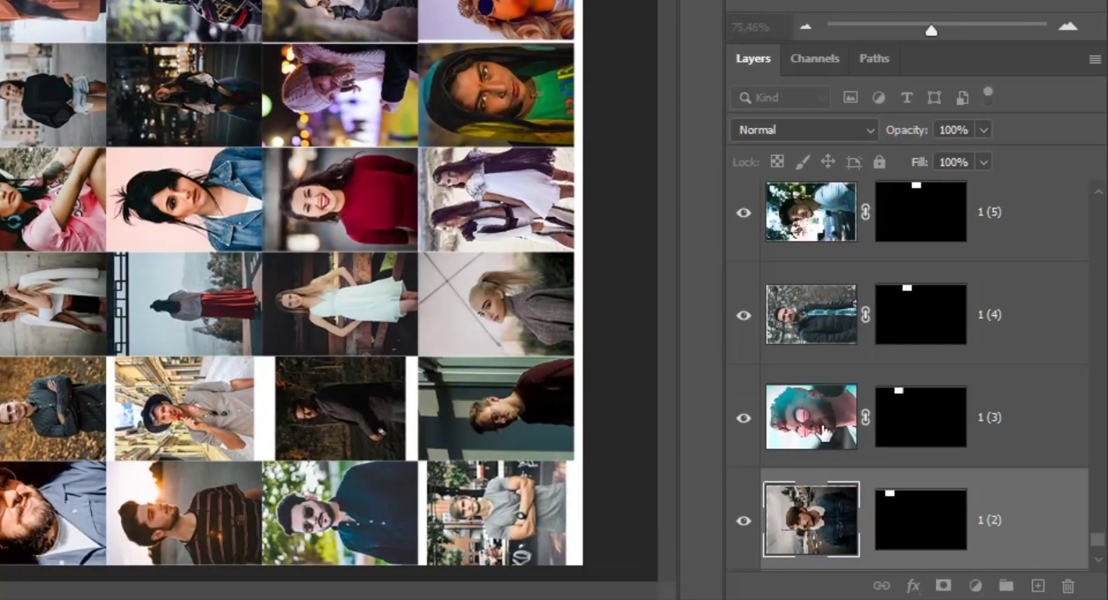
key("Return")
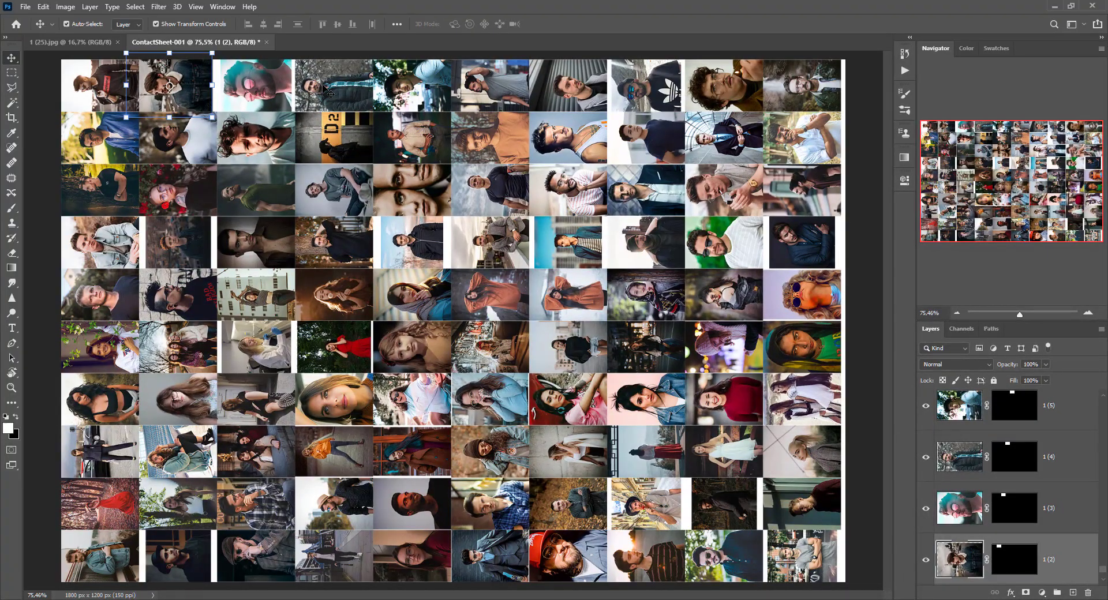
left_click(267, 78)
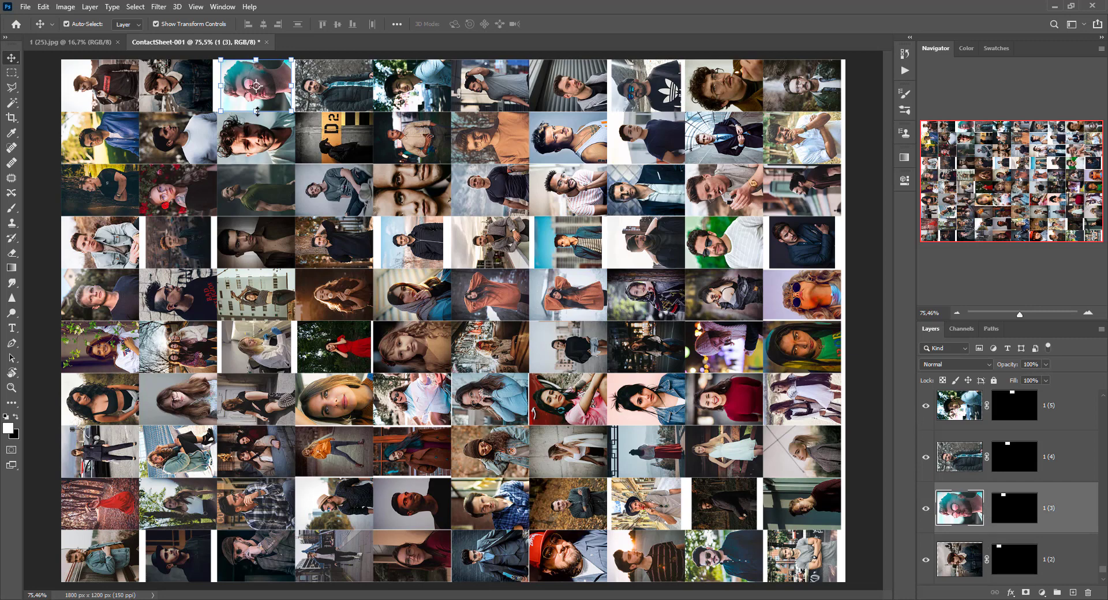
Enlarge the third top-row, Adidas-shirt and top-left photos to fill their tiles.
left_click_drag(257, 111, 259, 130)
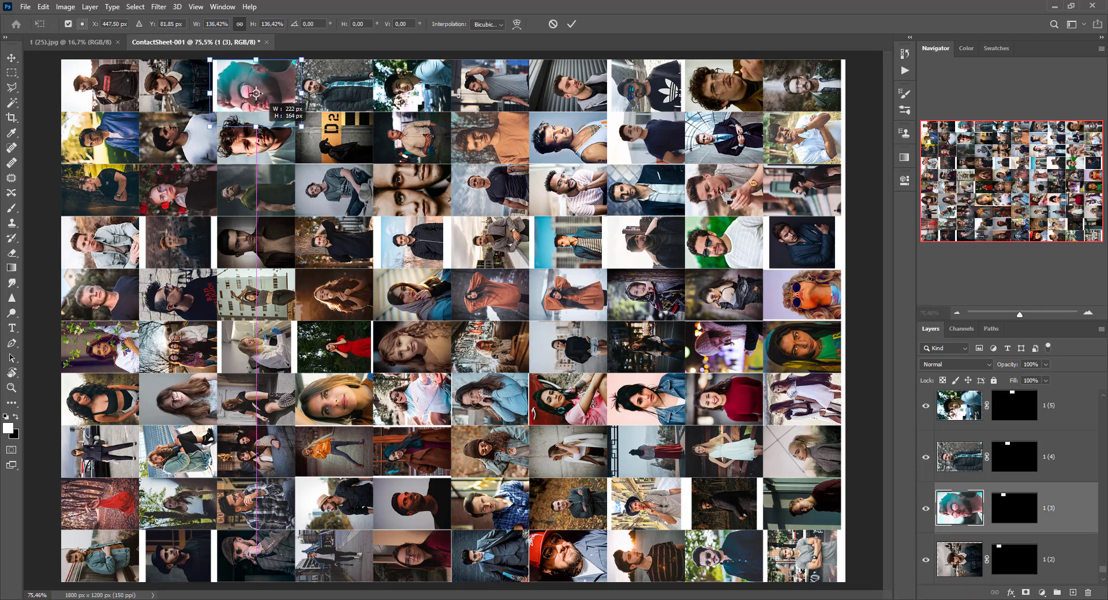
left_click_drag(259, 130, 261, 124)
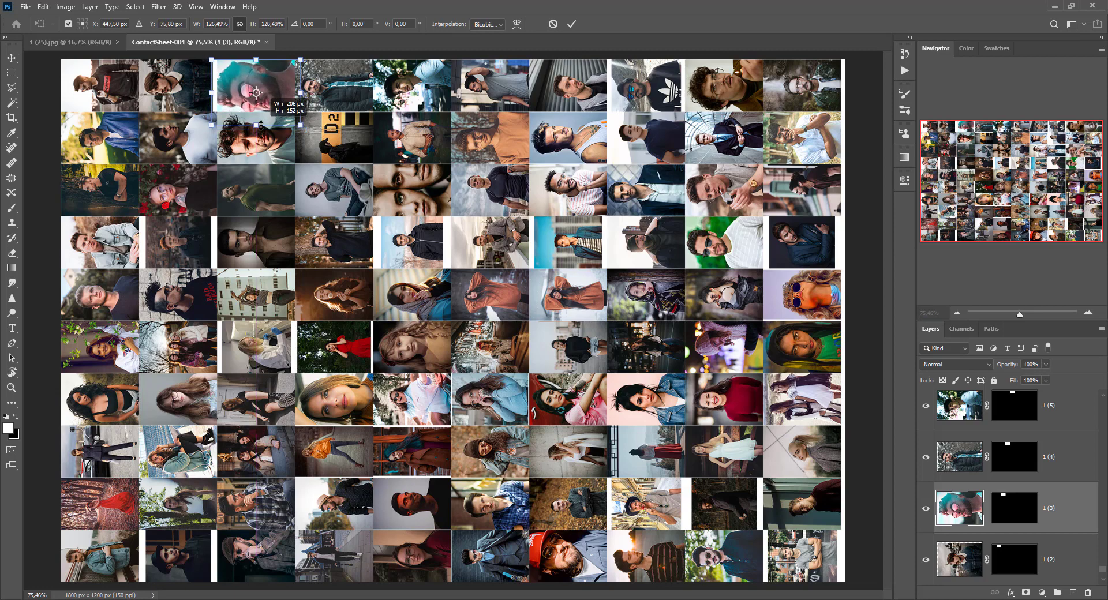
key("Return")
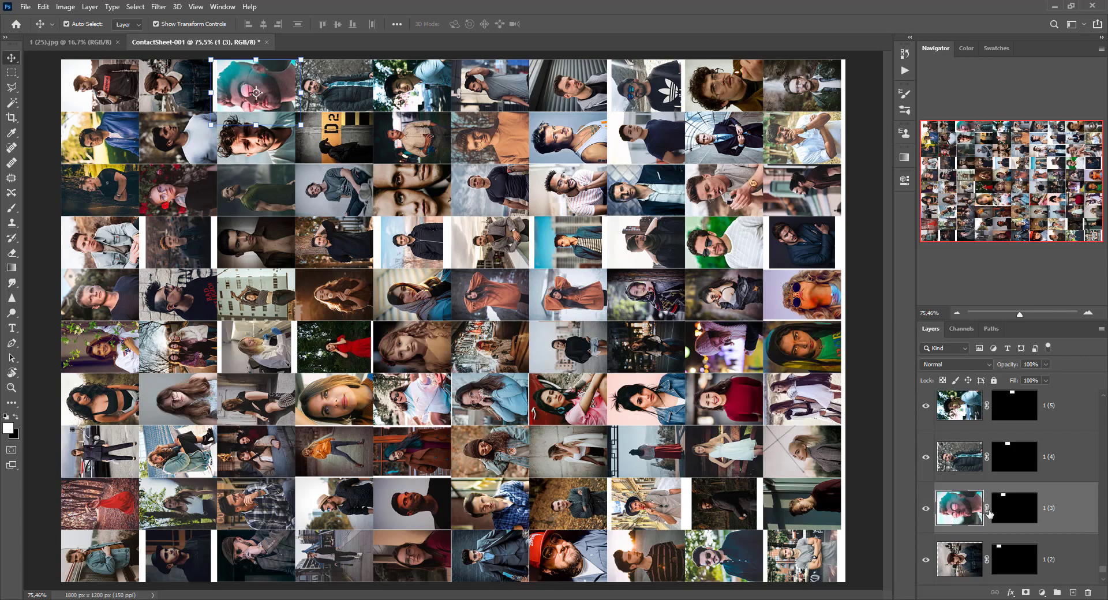
left_click(650, 90)
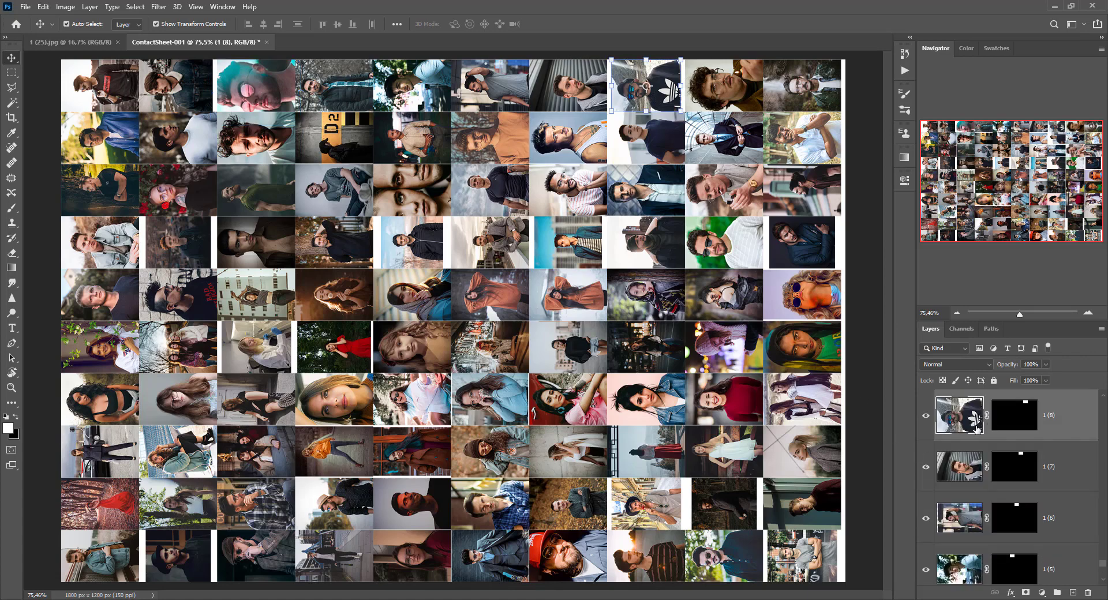
left_click_drag(636, 71, 636, 75)
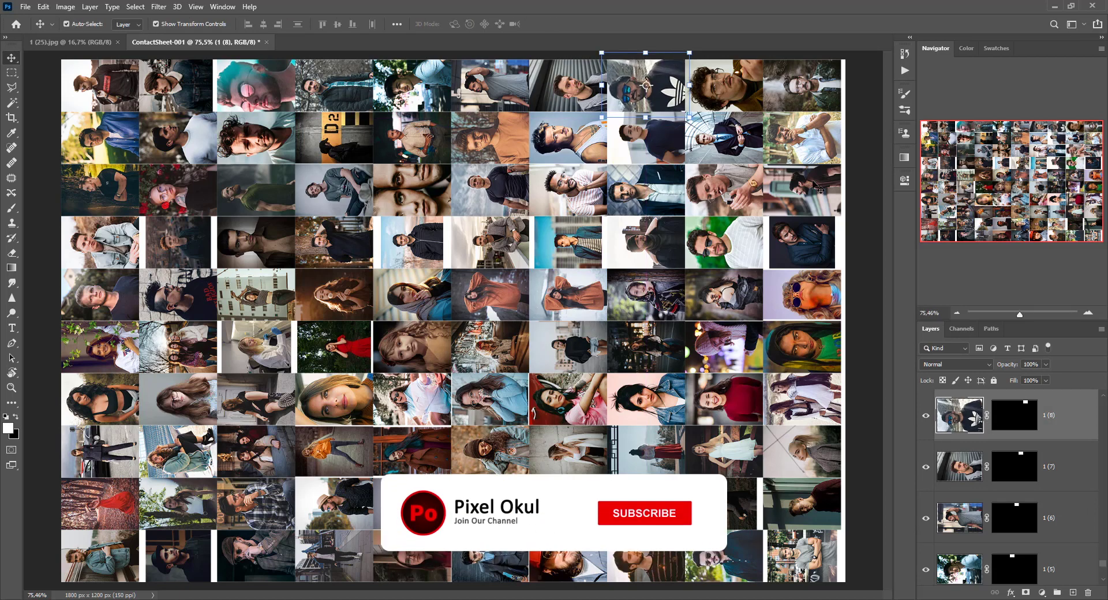
left_click(1023, 518)
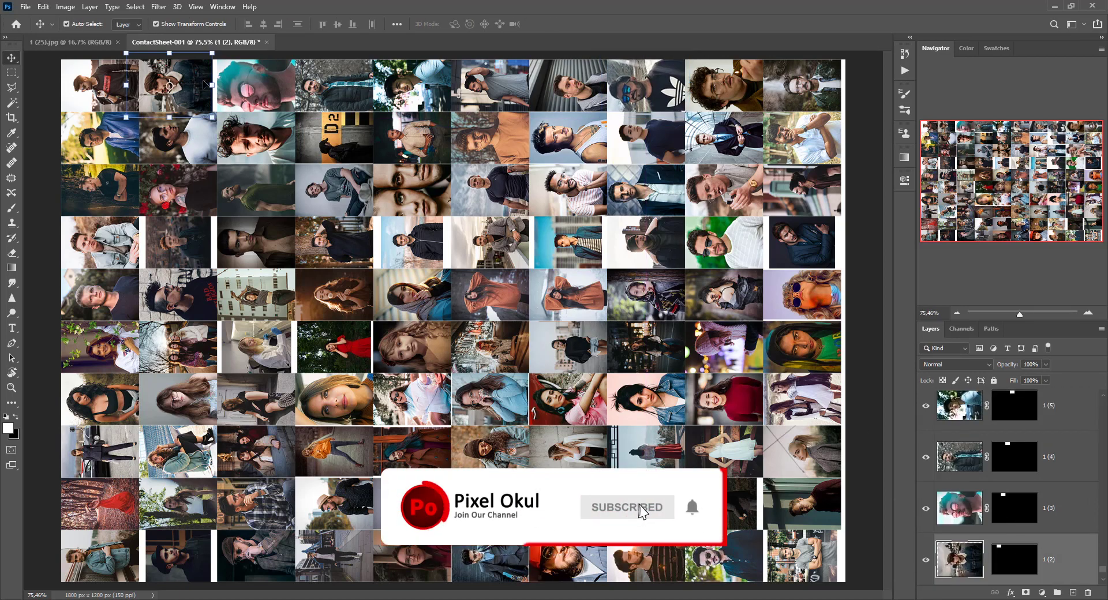
left_click_drag(212, 85, 222, 86)
key("Return")
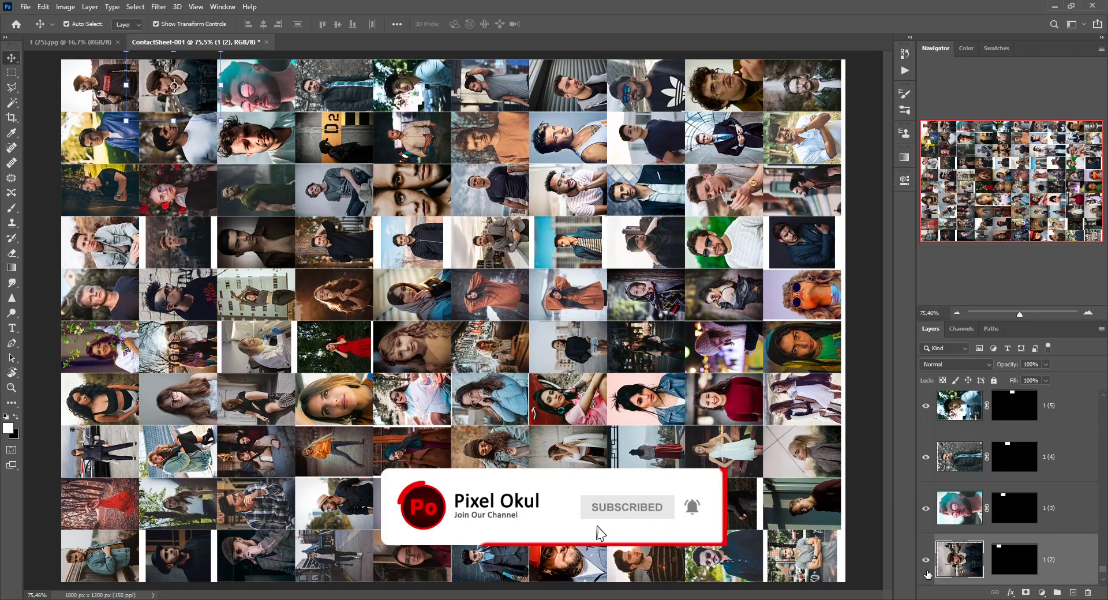
Unlink a row-3 photo from its mask and enlarge two row-4 photos to fill their cells.
left_click(641, 201)
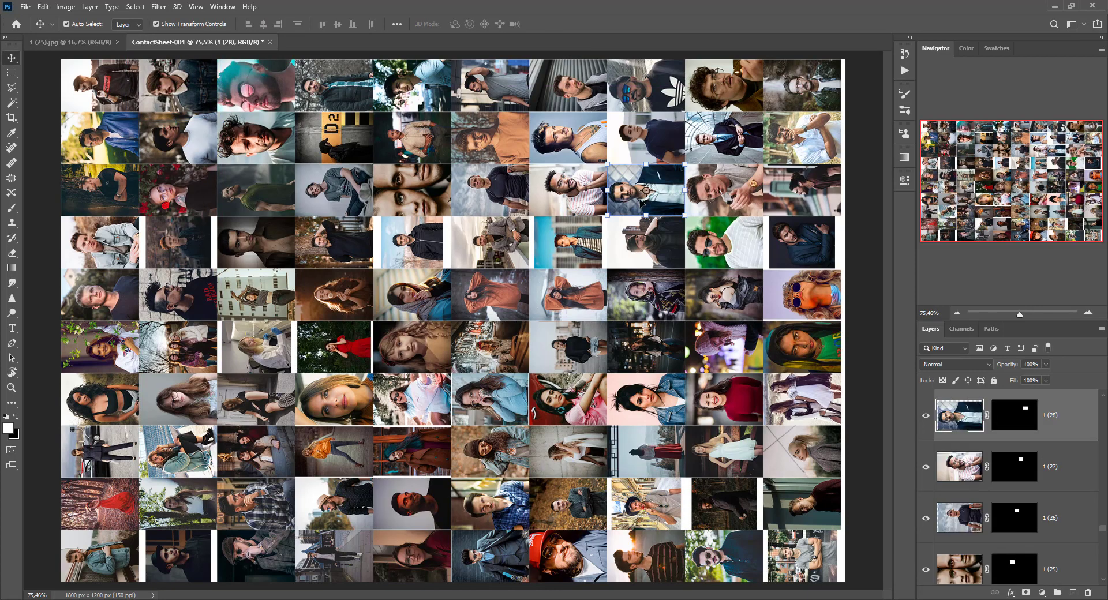
left_click(987, 416)
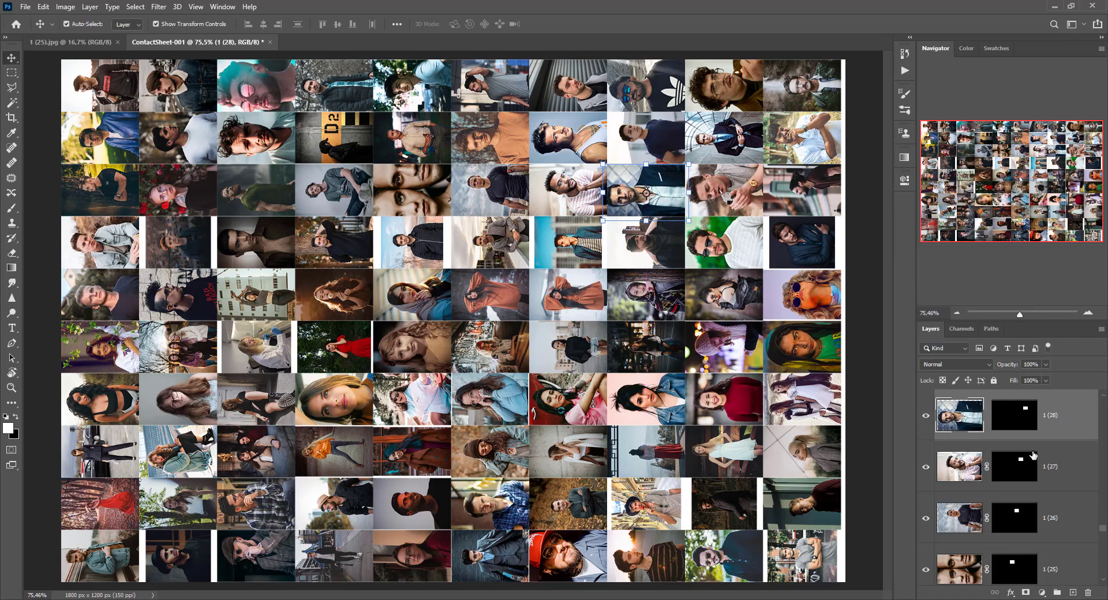
left_click(808, 249)
key("ctrl+t")
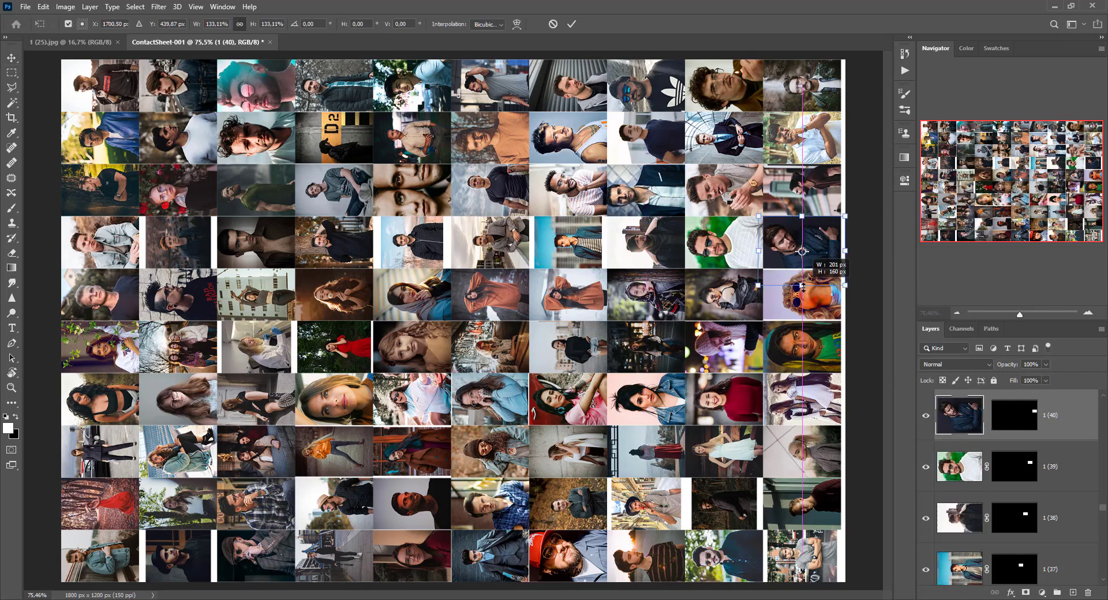
left_click_drag(805, 284, 805, 300)
key("Return")
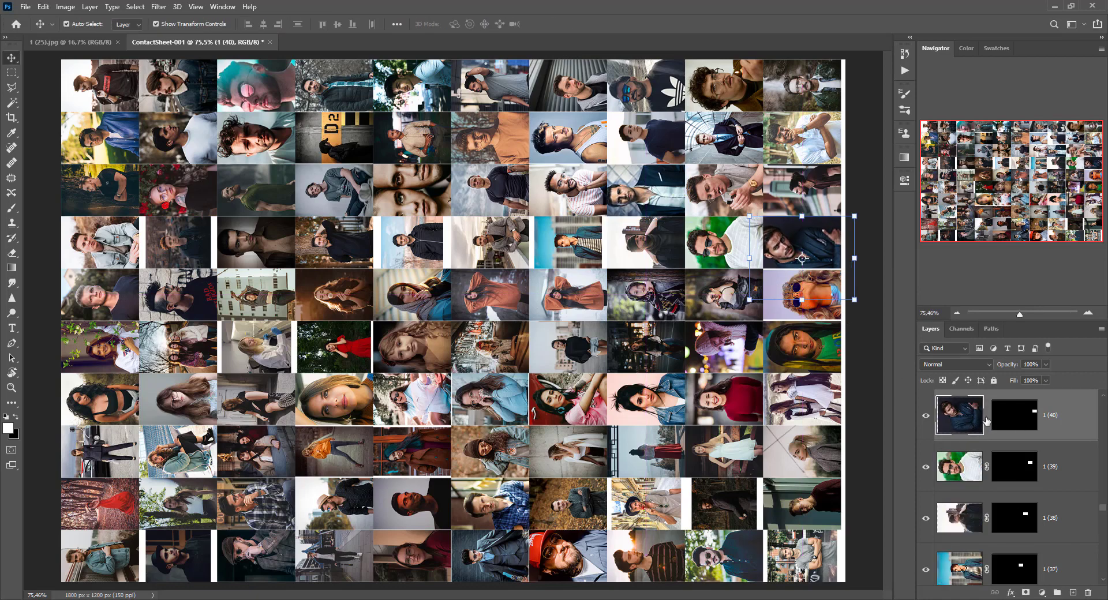
left_click(178, 242)
left_click_drag(179, 267, 195, 289)
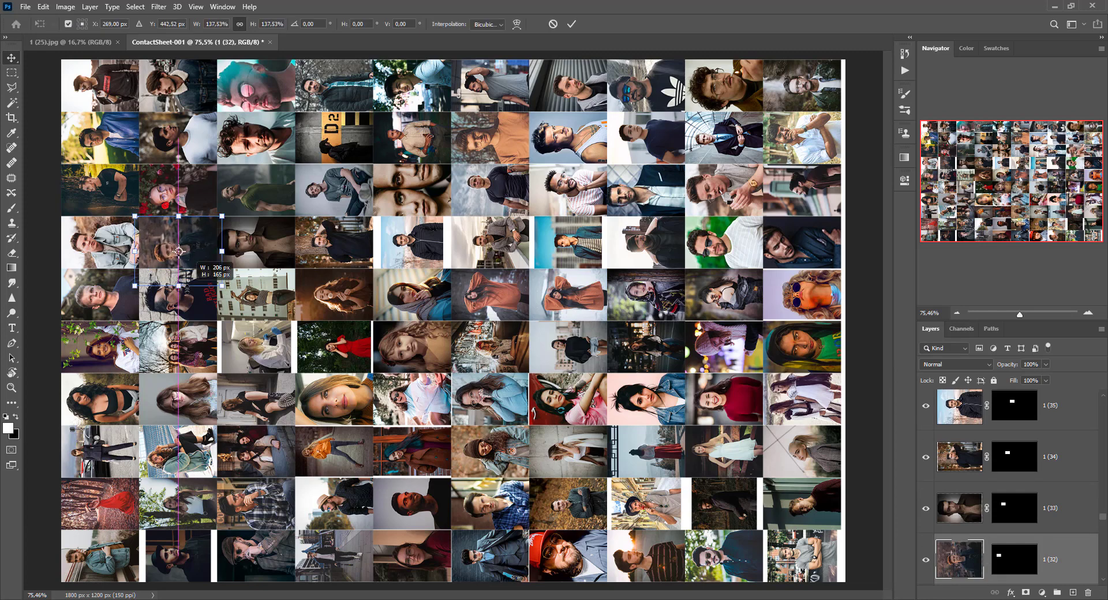
Scale photos 1 (35), 1 (37) and 1 (49) up to fill their cells.
left_click(1001, 418)
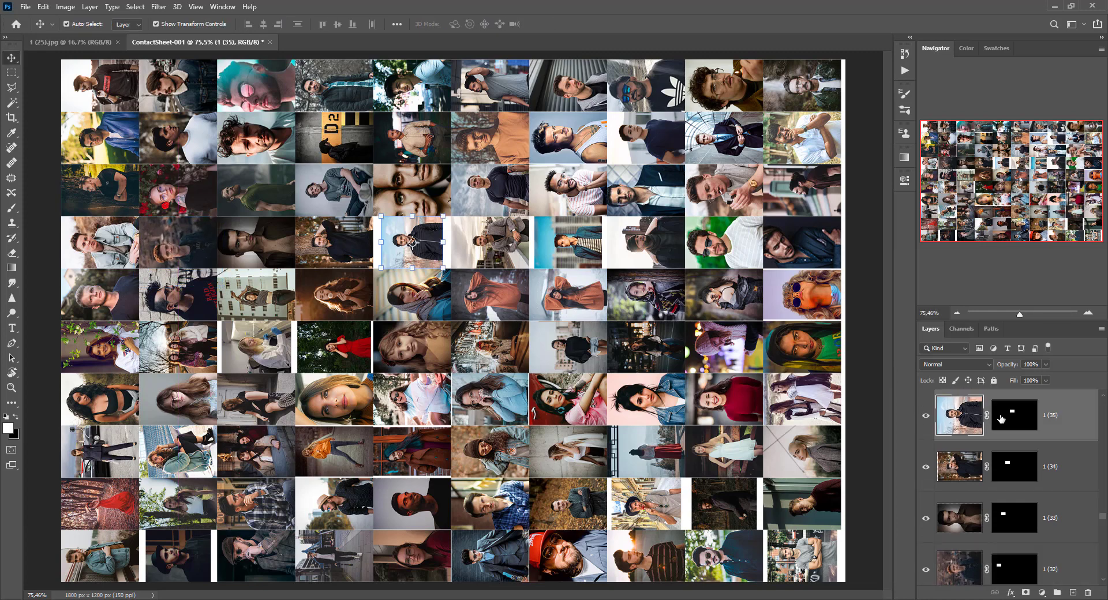
left_click_drag(408, 268, 408, 285)
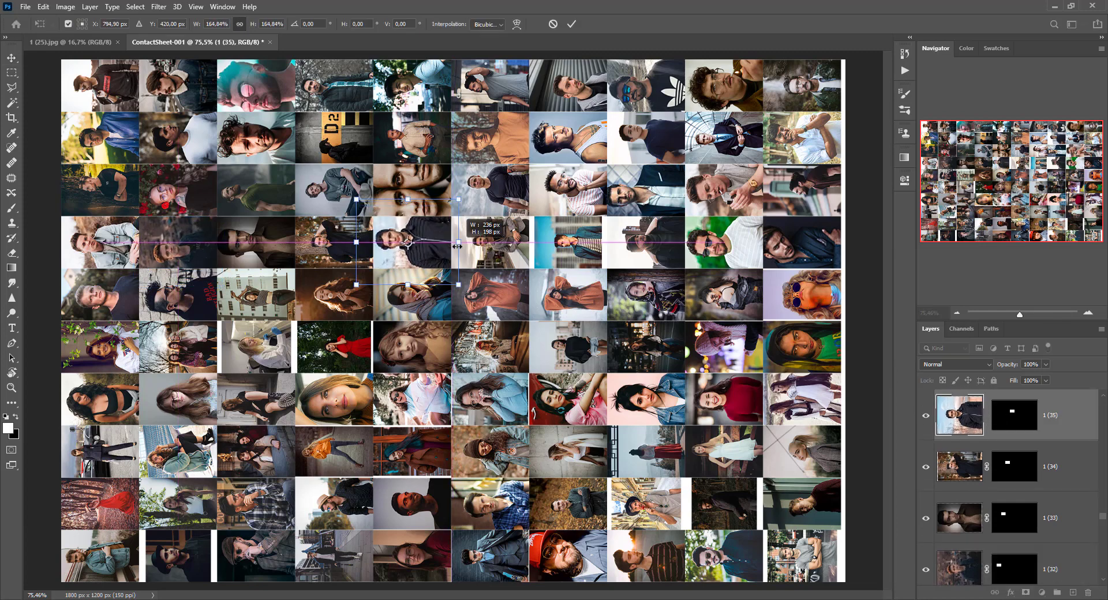
scroll(983, 426, "up", 2)
left_click(983, 425)
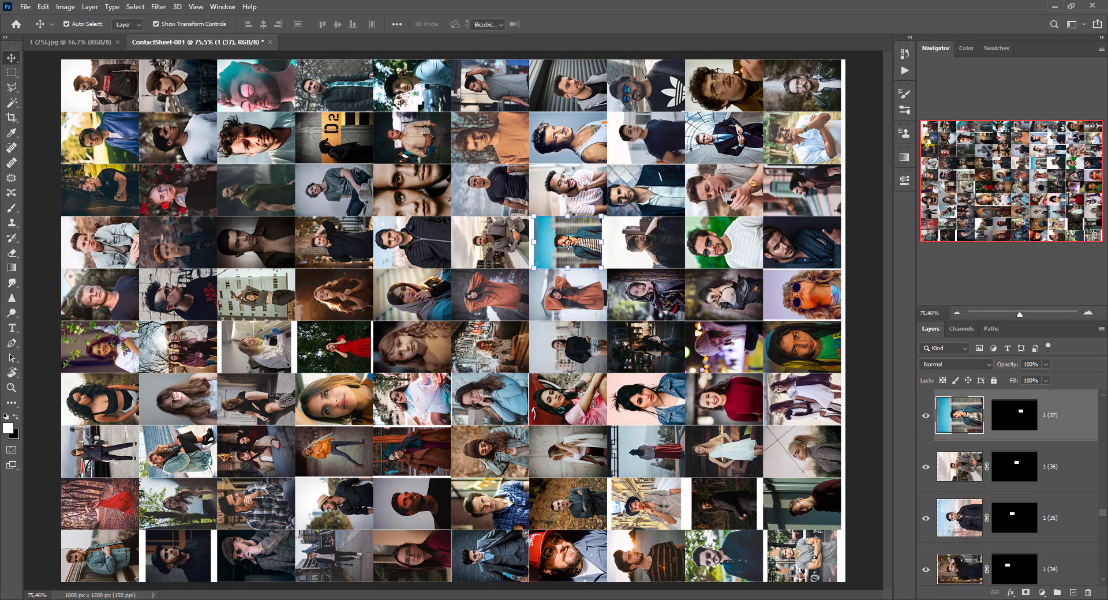
left_click_drag(533, 242, 506, 242)
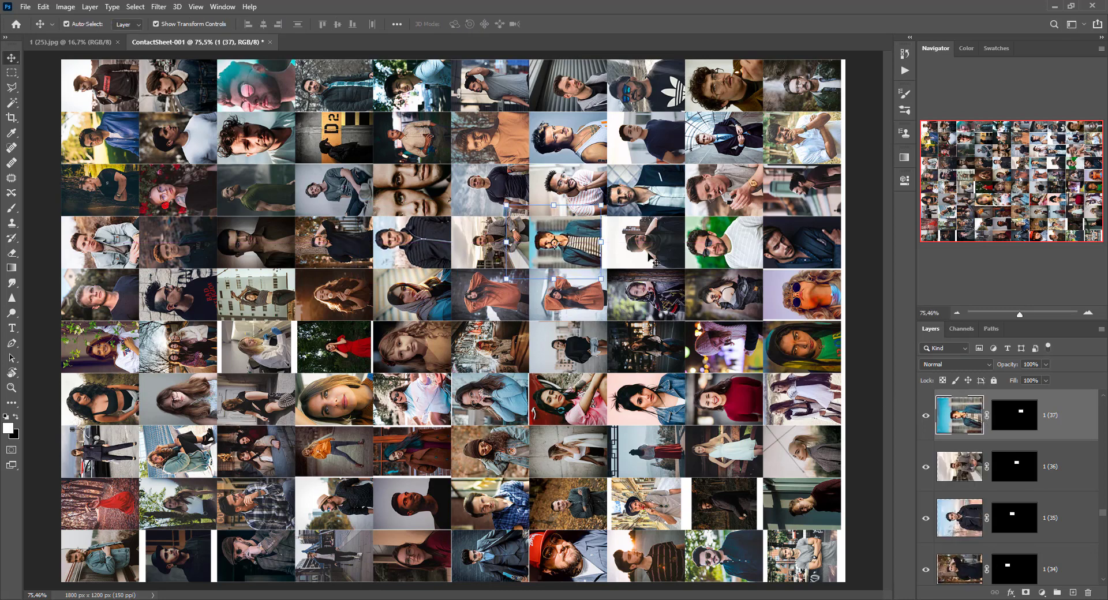
scroll(981, 450, "up", 5)
left_click(987, 419)
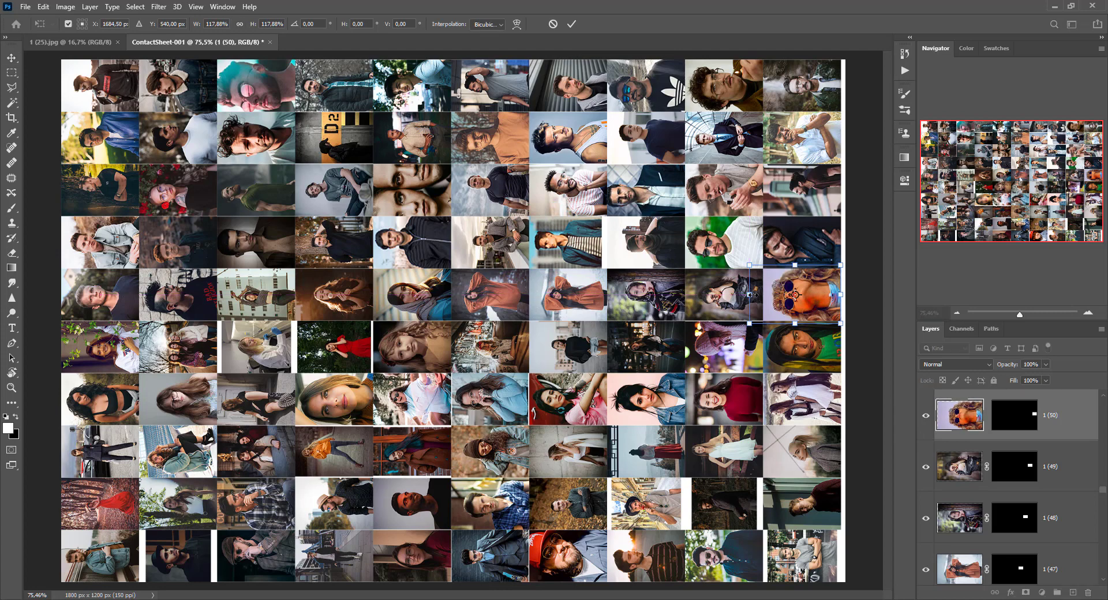
left_click(717, 310)
mouse_move(728, 317)
left_mouse_down()
mouse_move(728, 329)
mouse_move(677, 346)
left_mouse_up()
scroll(988, 470, "up", 5)
left_click(981, 415)
Scale photos 2 (3), 2 (4) and 2 (15) up to fill their cells.
left_click(255, 346)
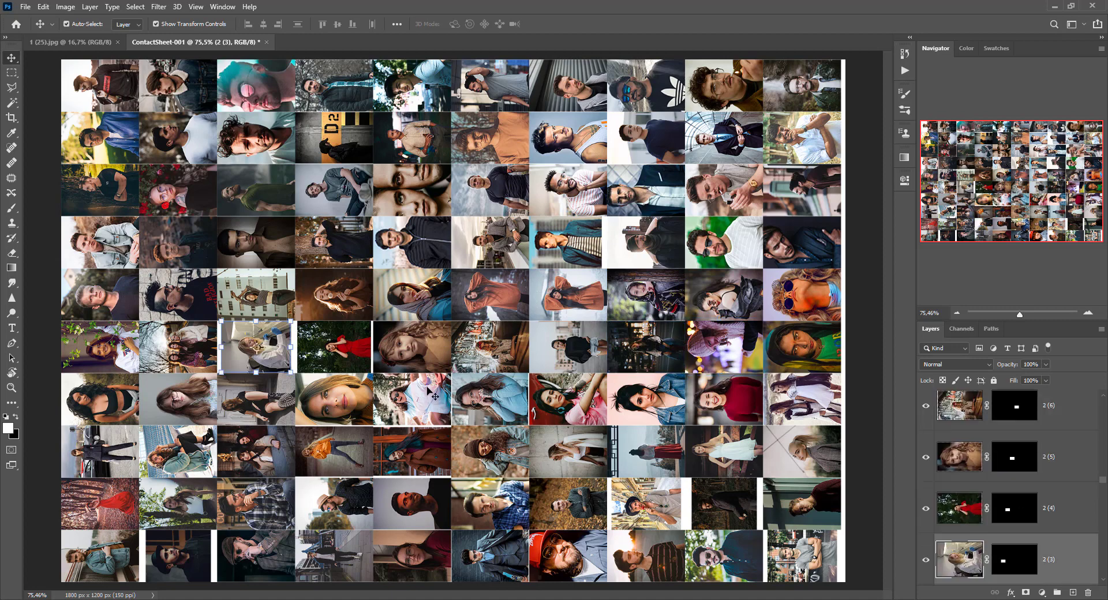
left_click_drag(290, 346, 315, 347)
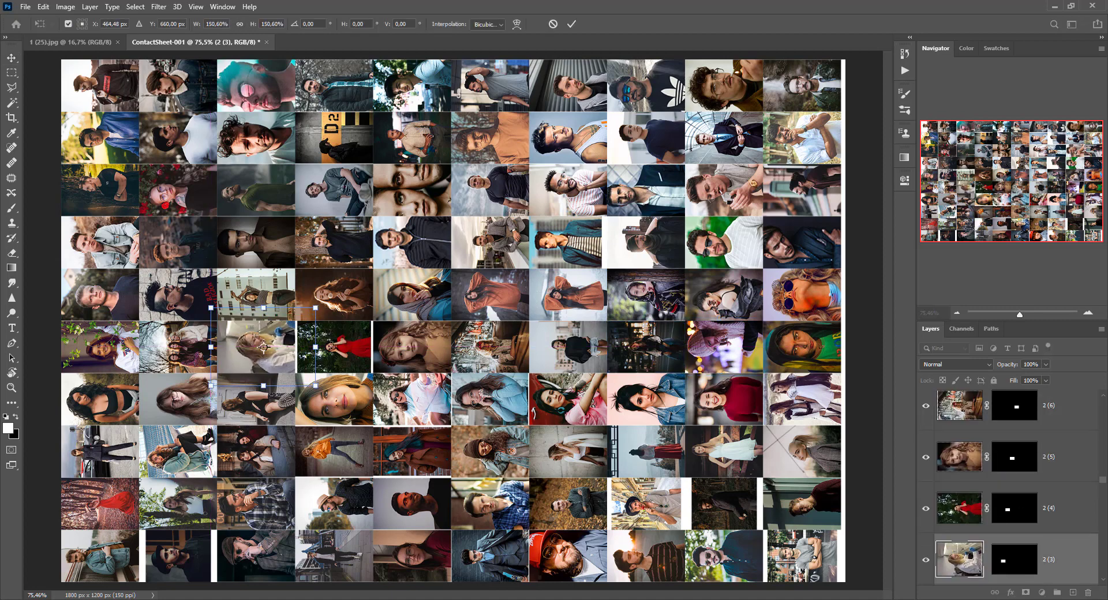
left_click(975, 509)
left_click_drag(371, 346, 380, 348)
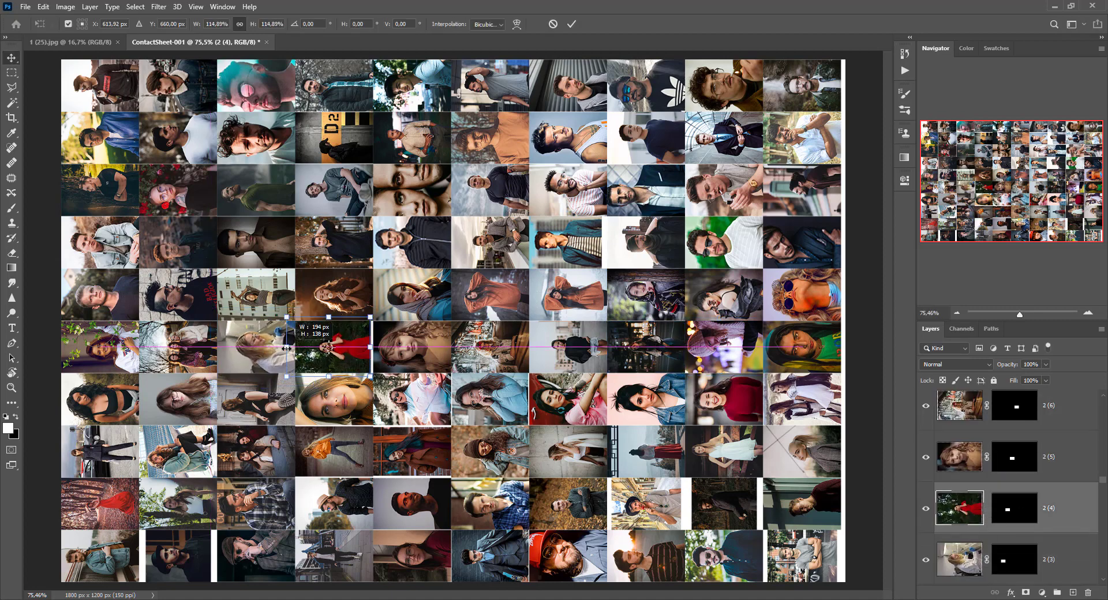
left_click(977, 515)
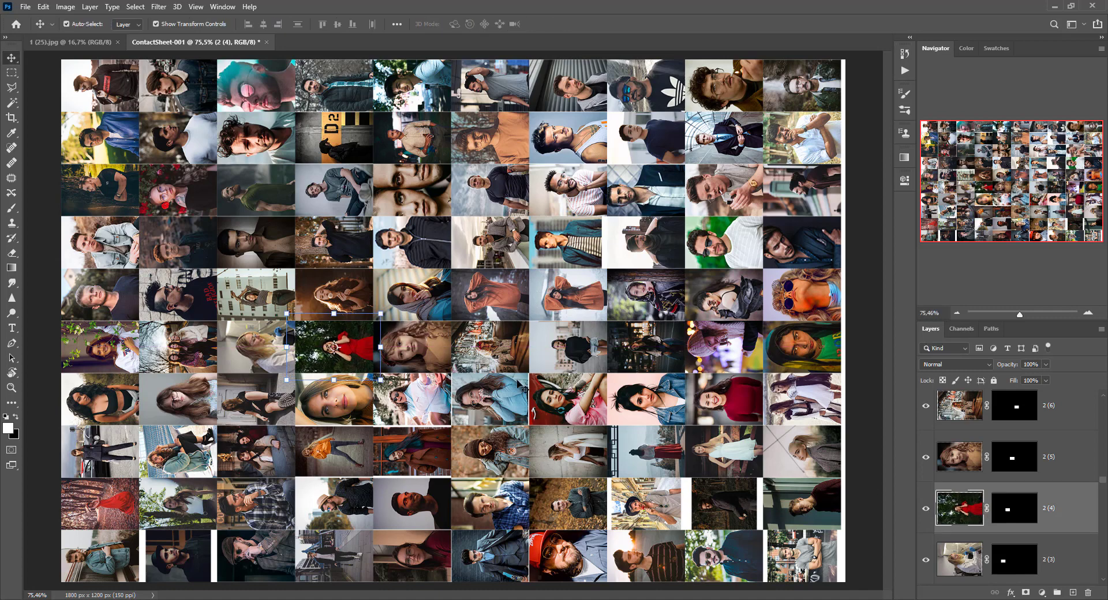
left_click(554, 401)
key("alt+bracketleft")
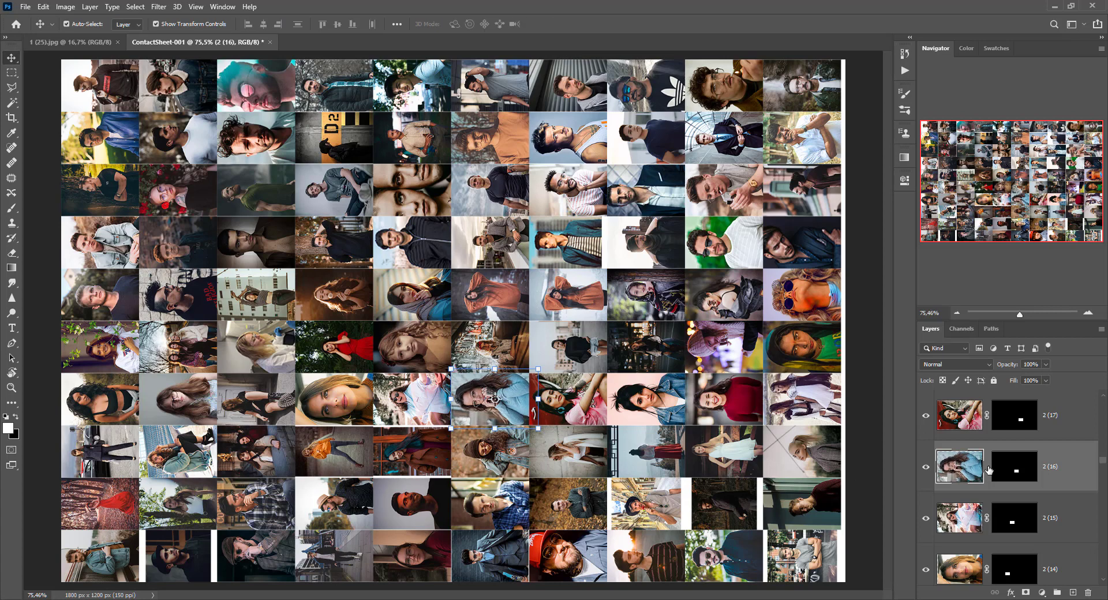
left_click(335, 402)
left_click(974, 519)
left_click_drag(411, 424, 412, 435)
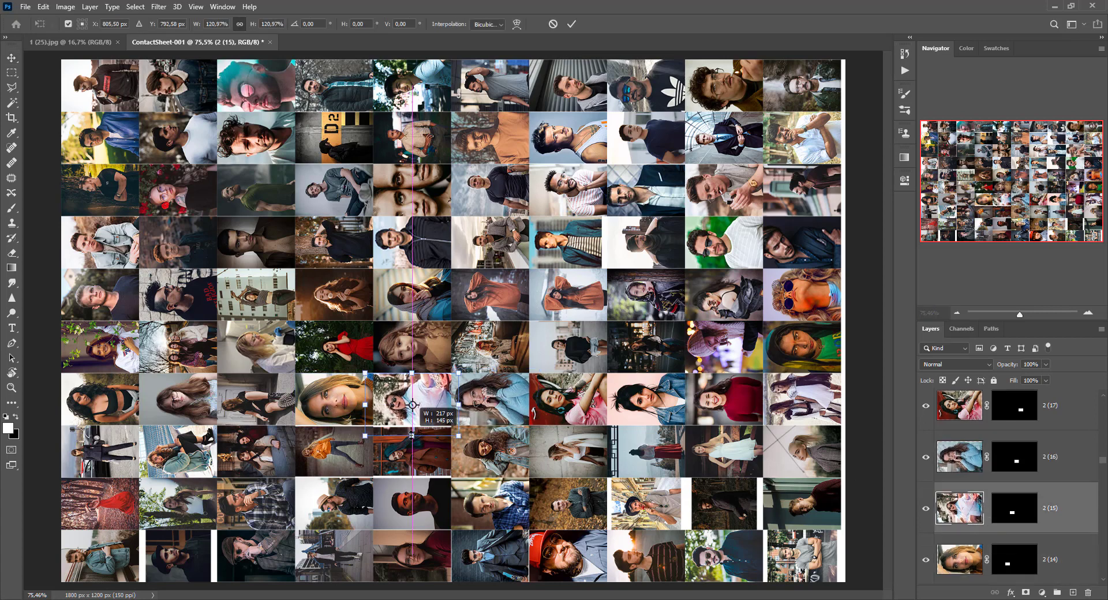
Enlarge the orange photo 2 (24) and photo 2 (38), and reposition photo 2 (39).
scroll(981, 439, "up", 5)
left_click(984, 416)
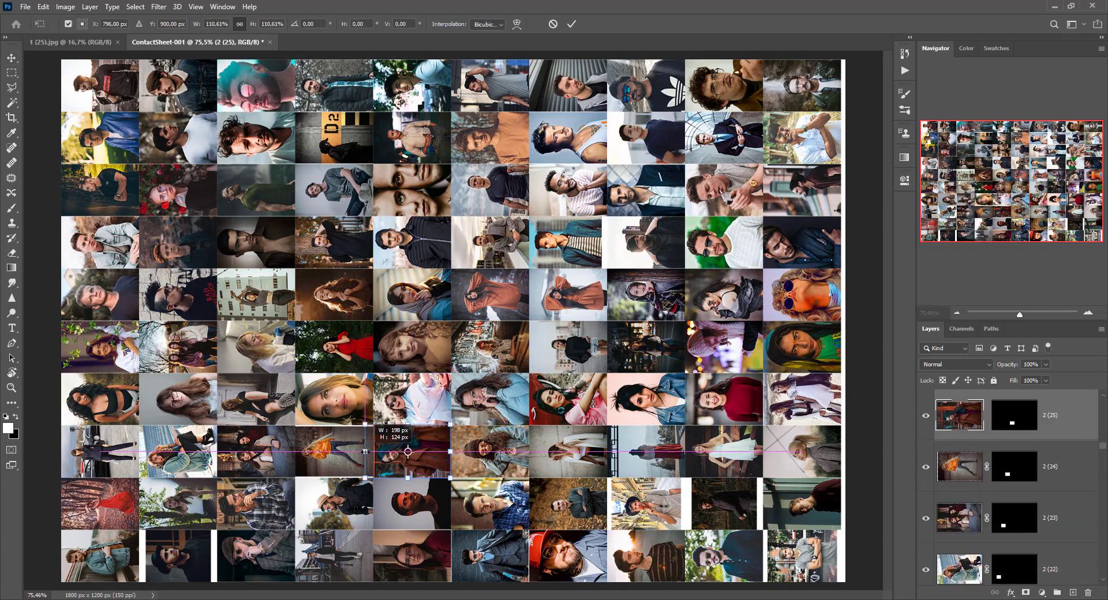
key("alt+bracketleft")
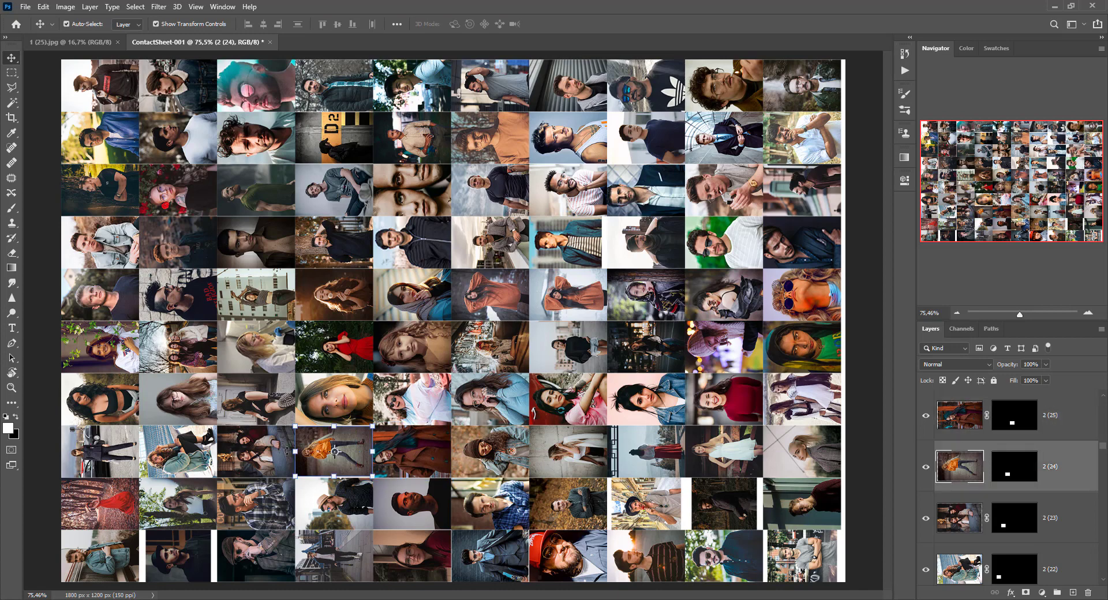
left_click_drag(372, 426, 380, 420)
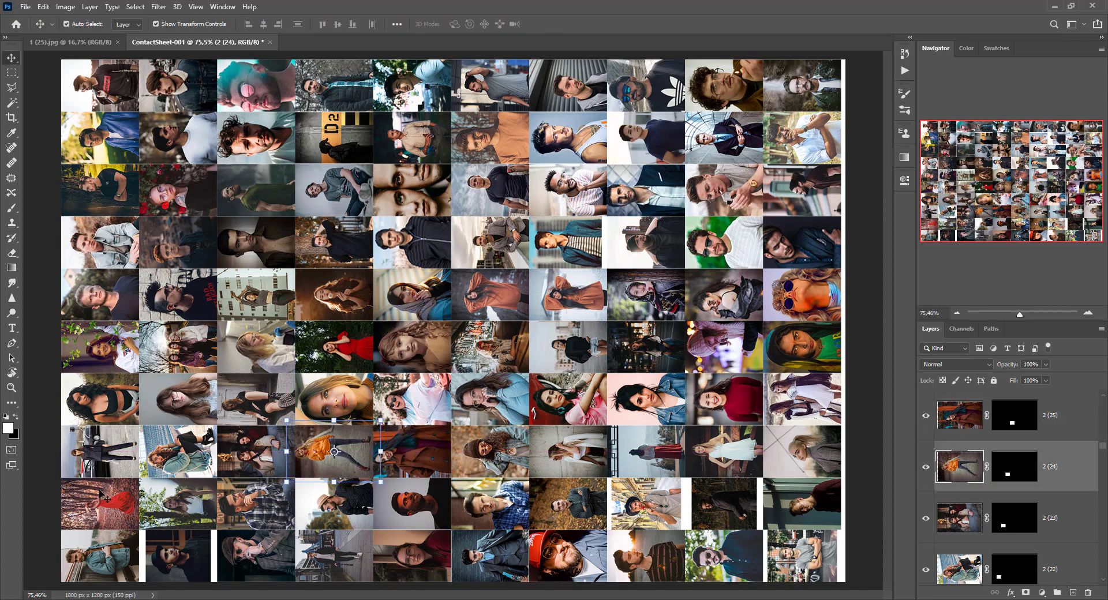
left_click(636, 518)
left_click_drag(667, 528, 651, 506)
key("alt+bracketright")
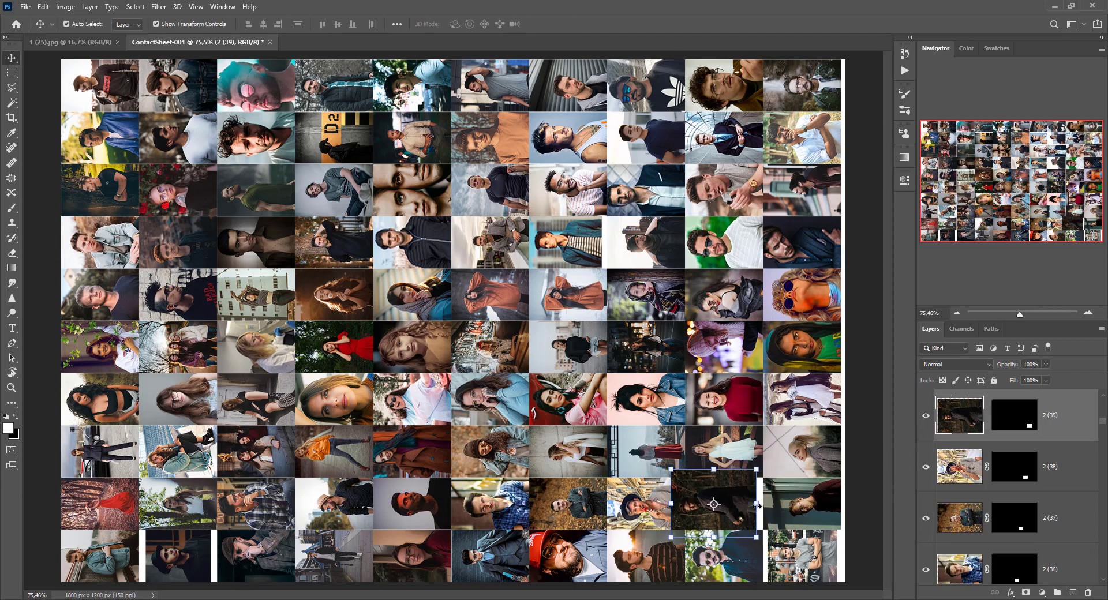
left_click_drag(757, 505, 787, 504)
key("ctrl+z")
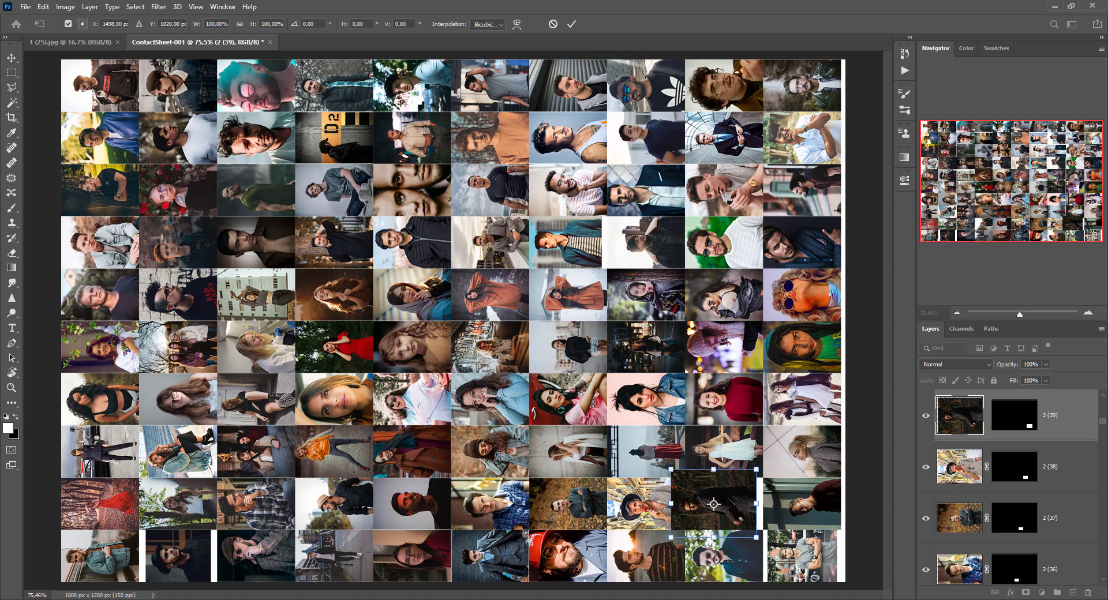
left_click_drag(735, 497, 747, 505)
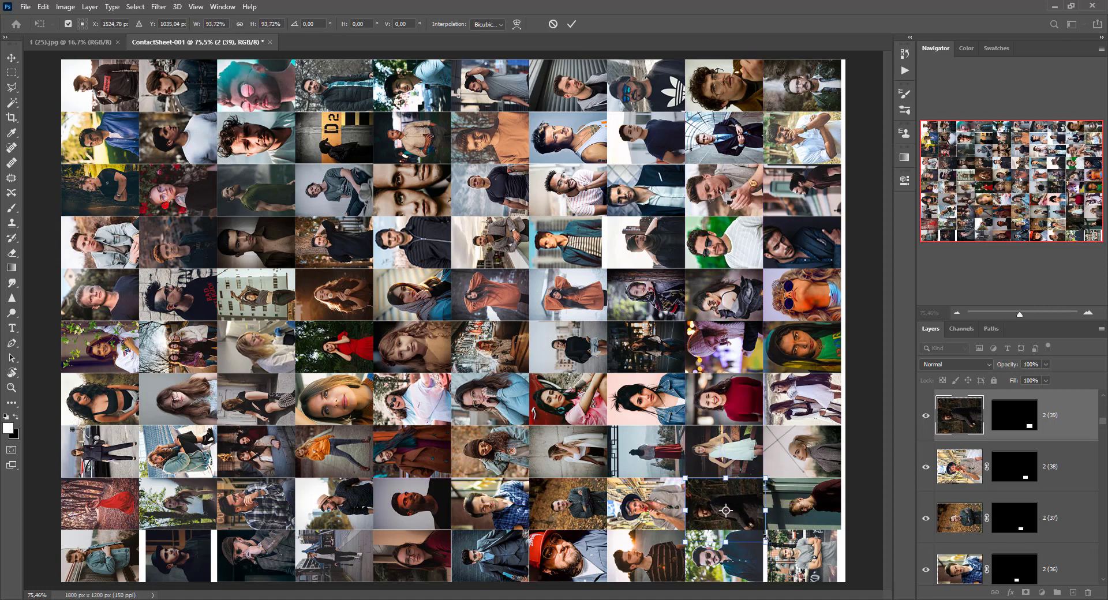
key("Return")
Enlarge photo 2 (50) to about 112%, widen 2 (46), and enlarge 2 (45) to about 110%.
left_click(800, 552)
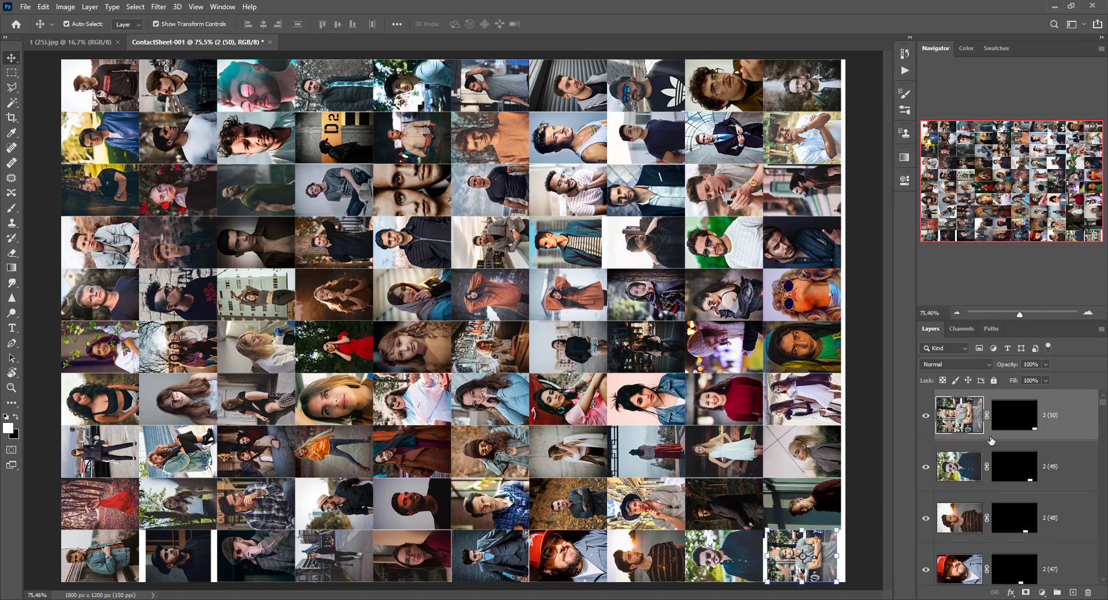
left_click_drag(772, 556, 764, 556)
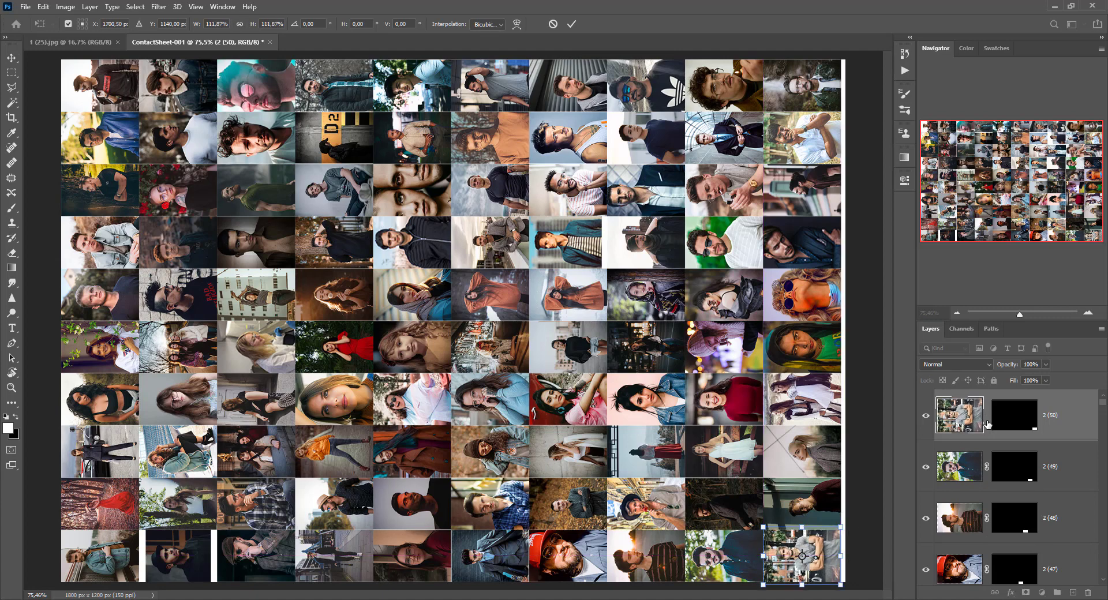
key("Return")
left_click(717, 571)
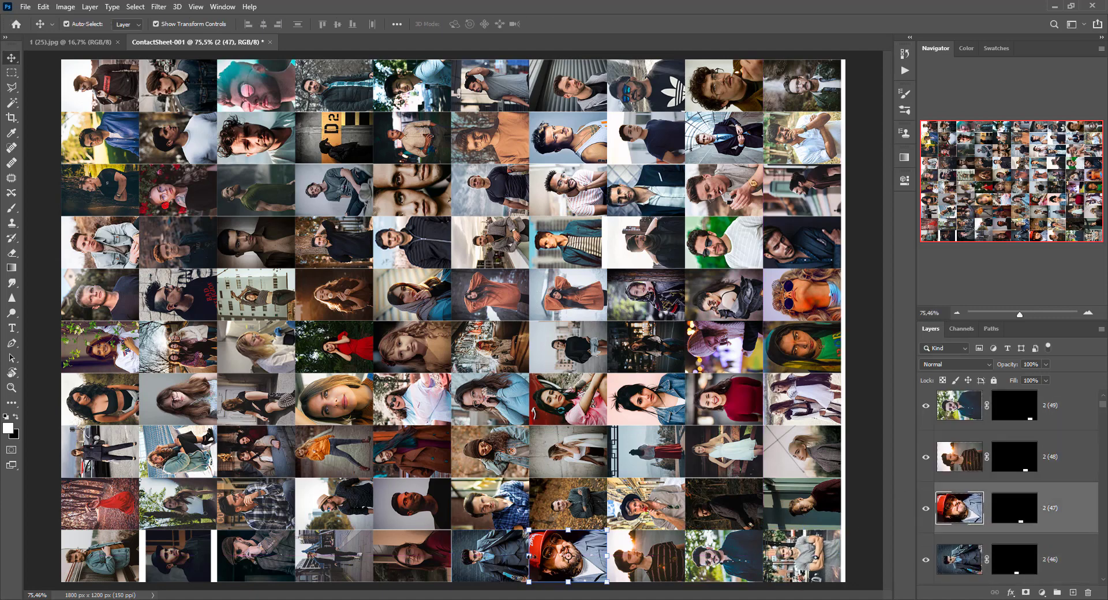
left_click(988, 559)
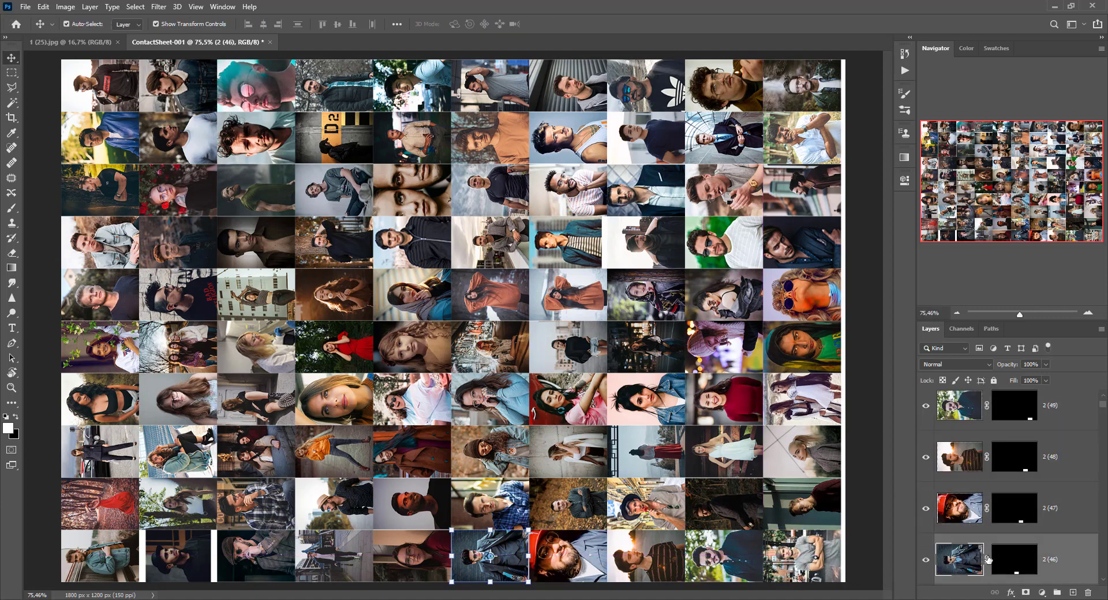
left_click_drag(531, 558, 540, 557)
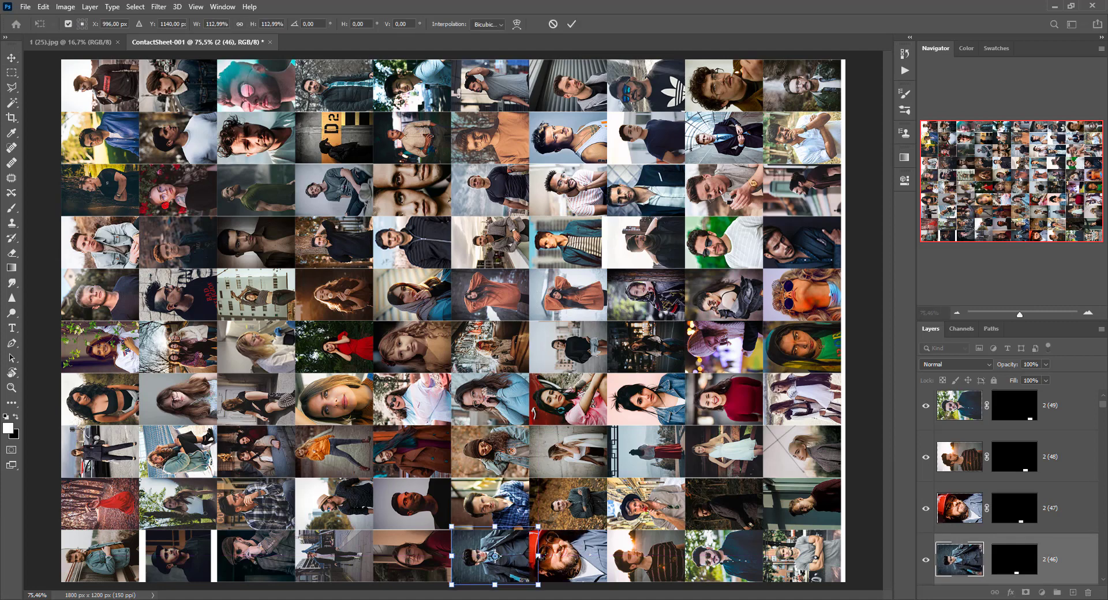
left_click(157, 566)
key("ctrl+t")
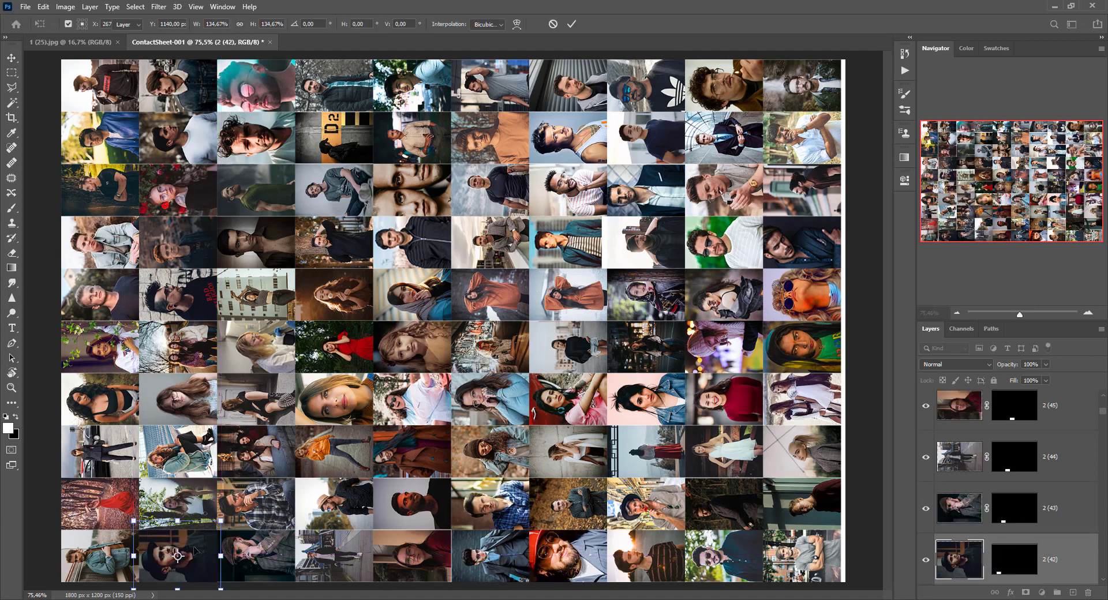
left_click(411, 554)
left_click_drag(451, 556, 455, 555)
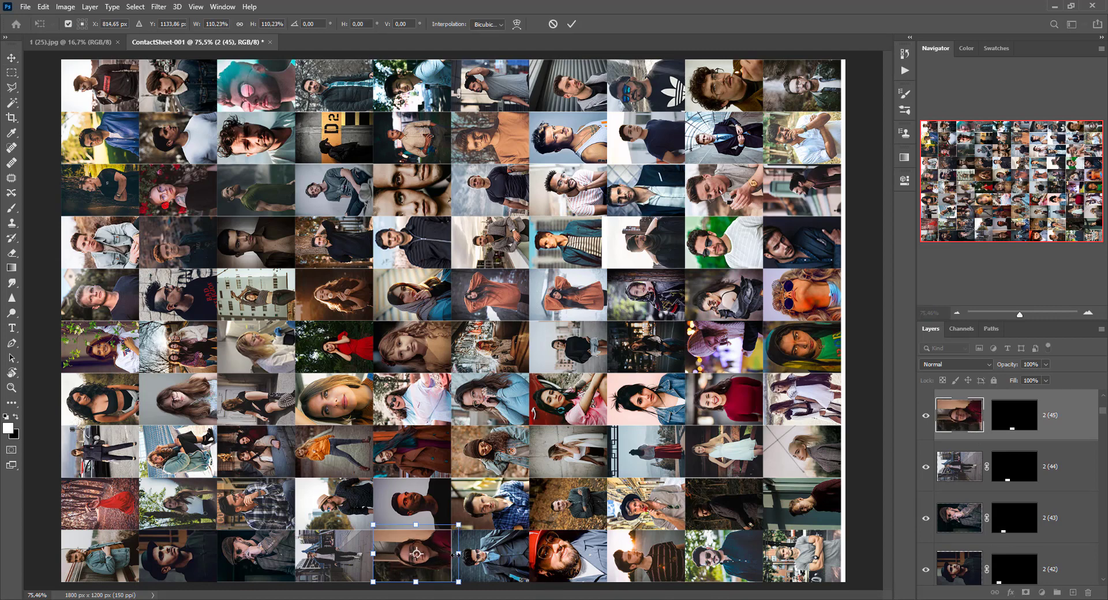
key("Return")
Enlarge photo 2 (39) to about 108% so it fills its cell.
left_click(507, 560)
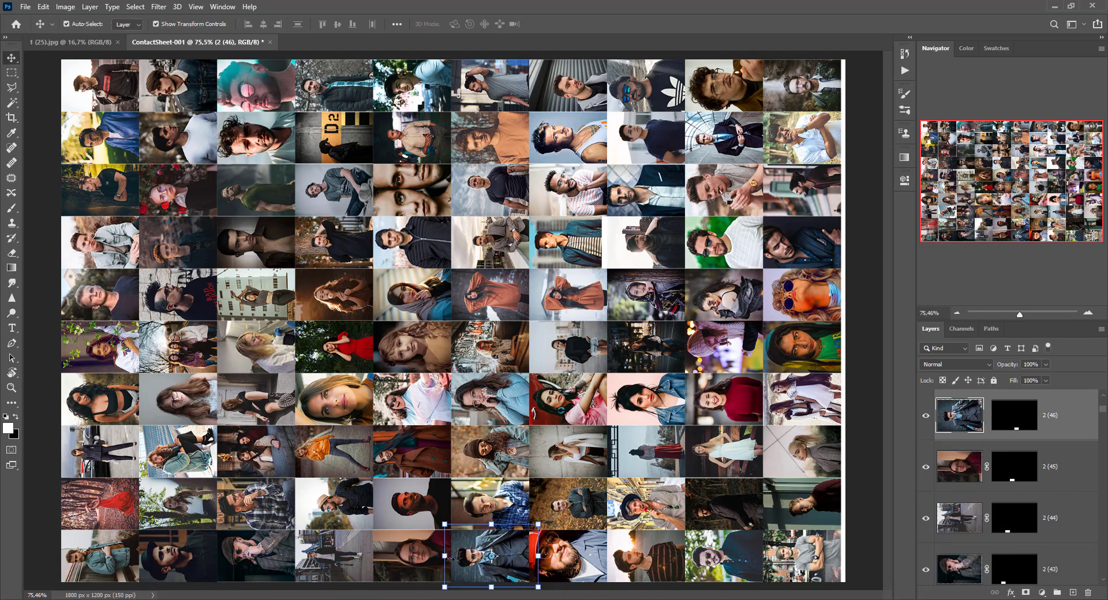
scroll(983, 423, "down", 5)
left_click(983, 560)
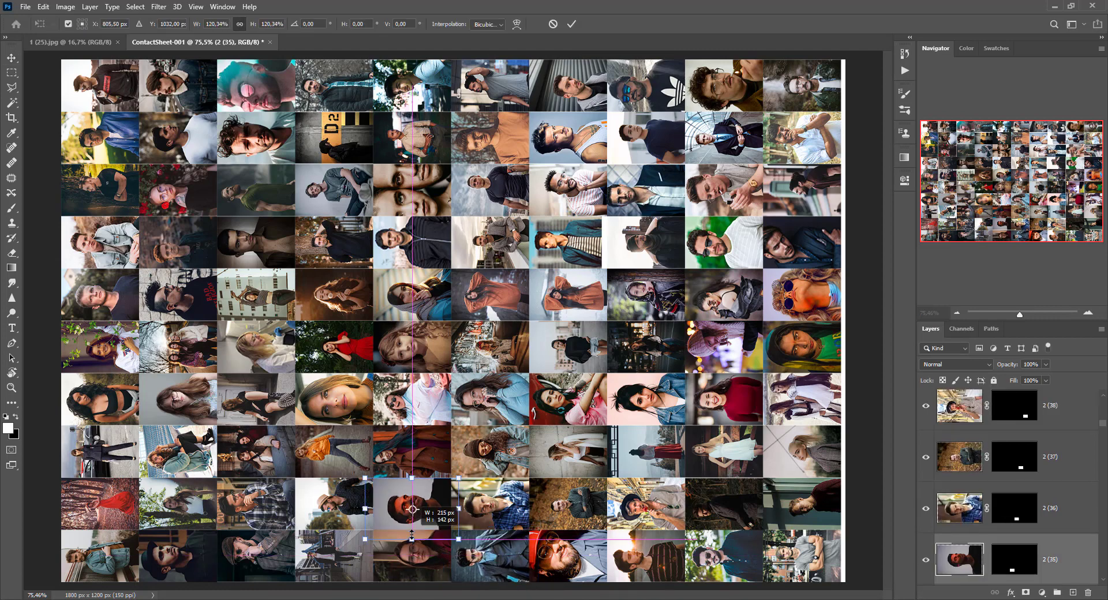
left_click(728, 509)
key("ctrl+t")
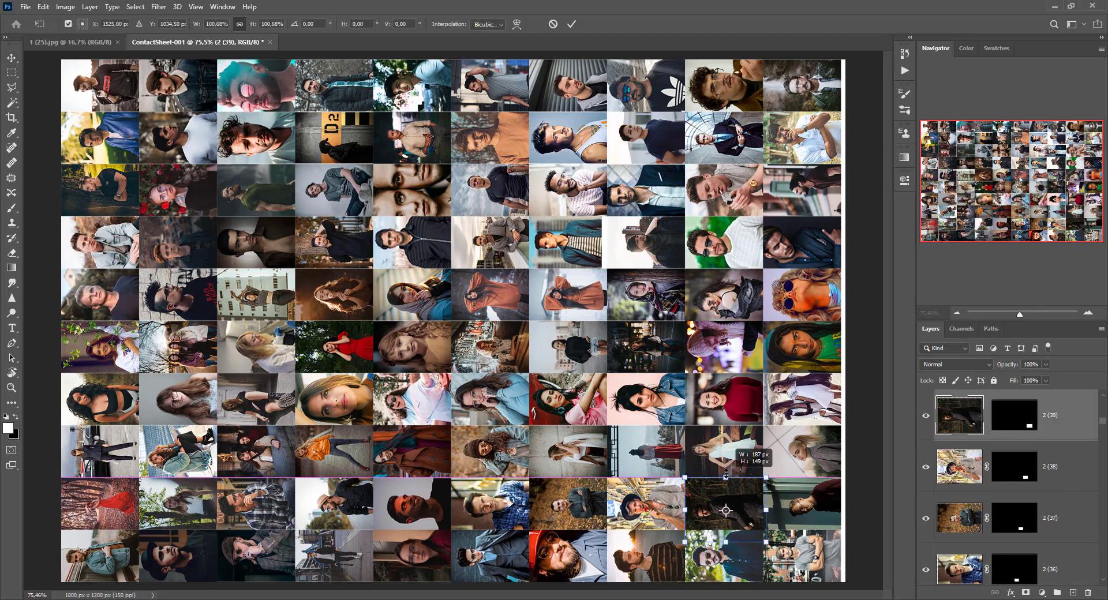
left_click_drag(726, 481, 729, 472)
key("Return")
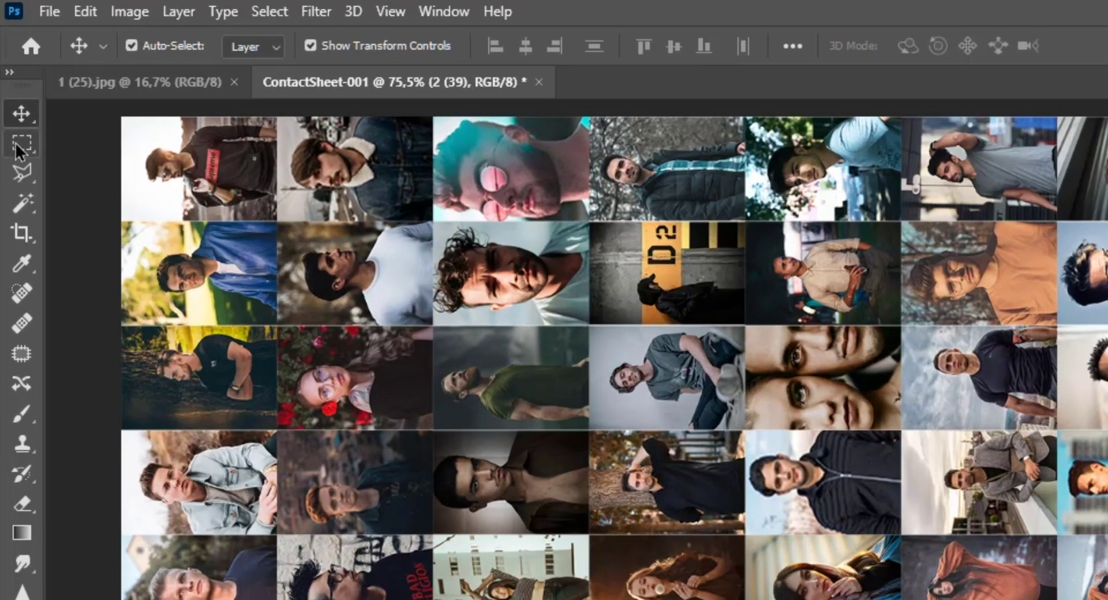
Draw a rectangular selection around the whole photo mosaic.
left_click(17, 149)
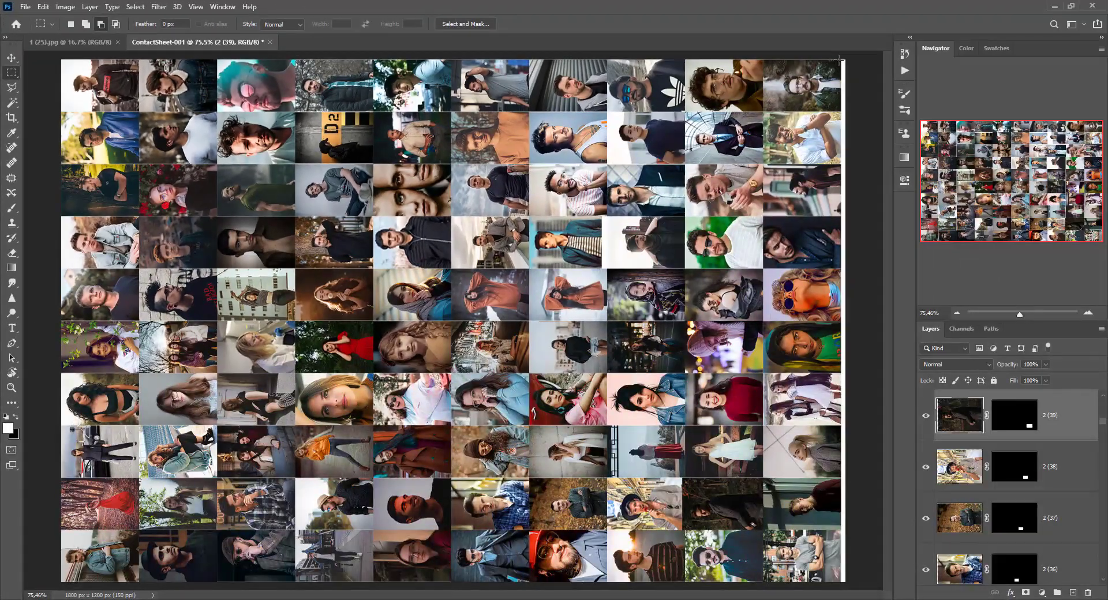
scroll(839, 58, "up", 2)
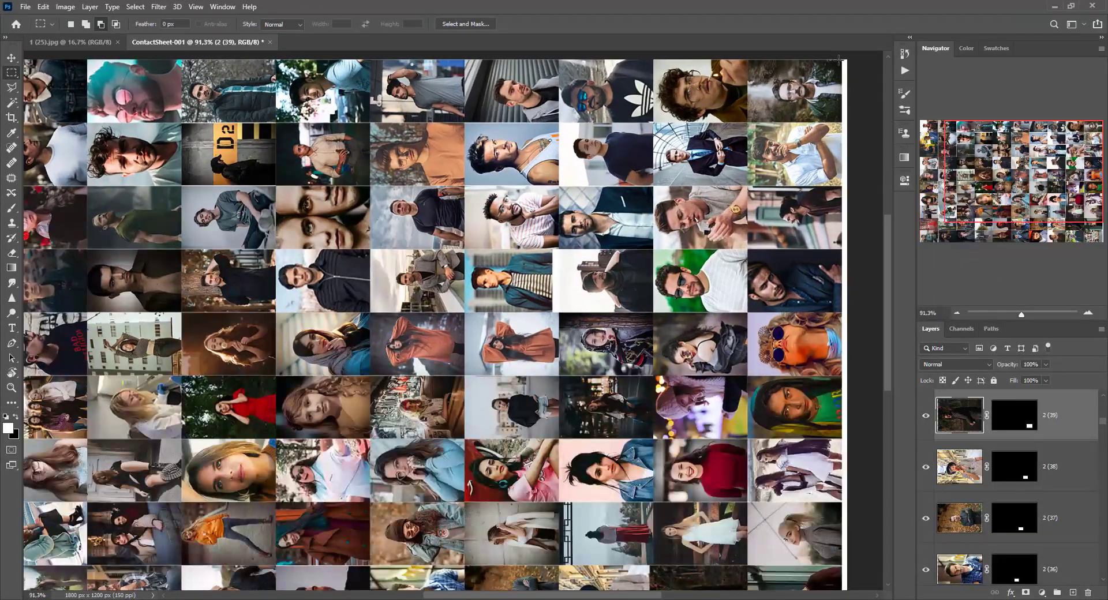
scroll(838, 57, "up", 4)
scroll(843, 54, "up", 1)
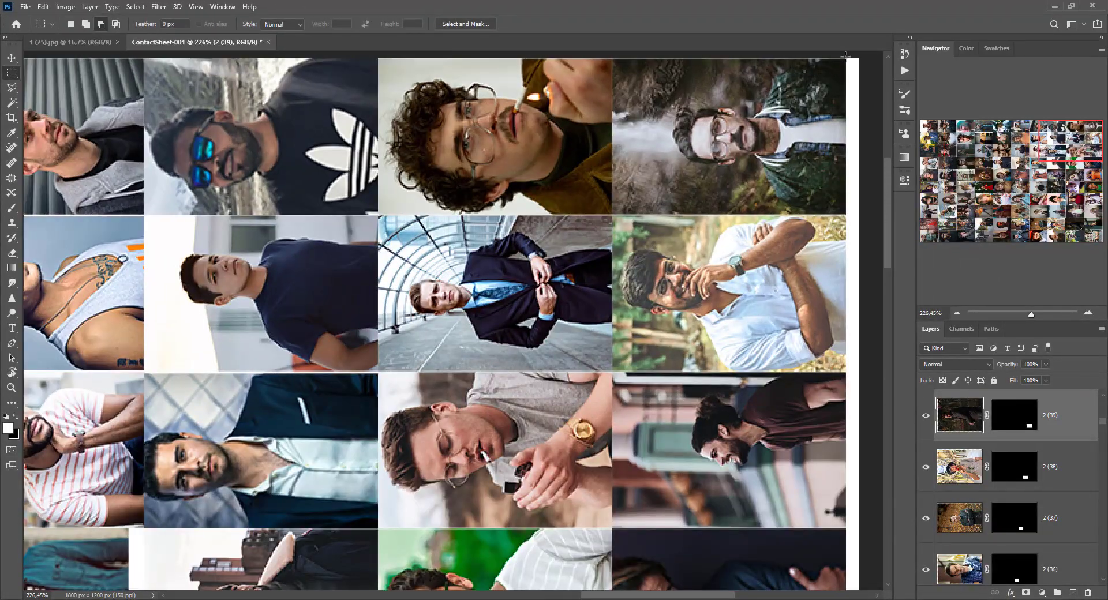
left_click_drag(846, 56, 839, 58)
mouse_move(846, 56)
left_mouse_down()
mouse_move(23, 583)
mouse_move(23, 404)
mouse_move(86, 427)
left_mouse_up()
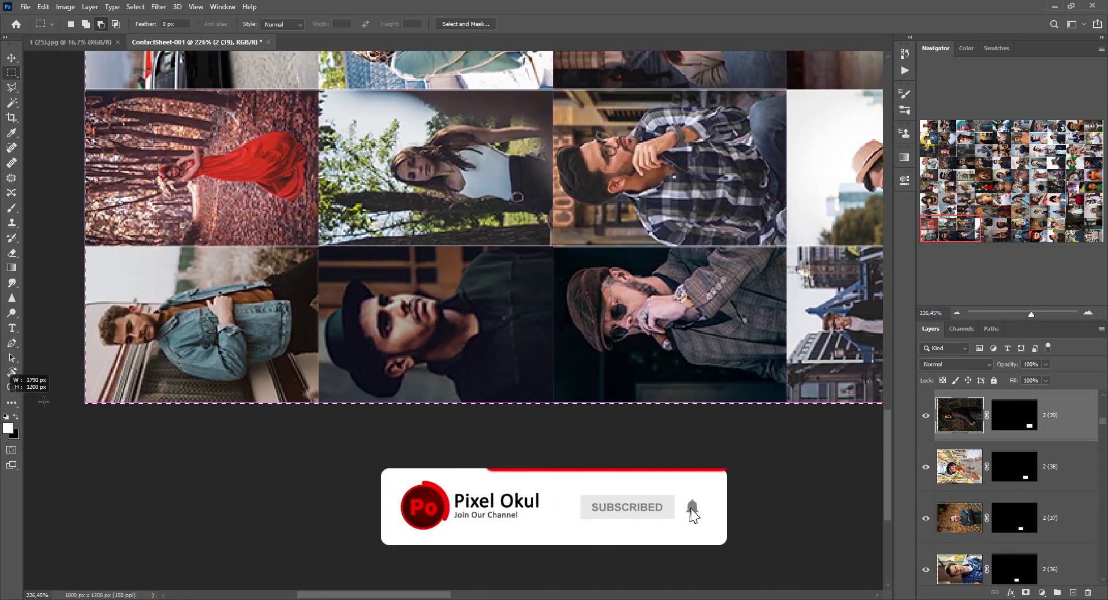
left_click_drag(86, 427, 162, 432)
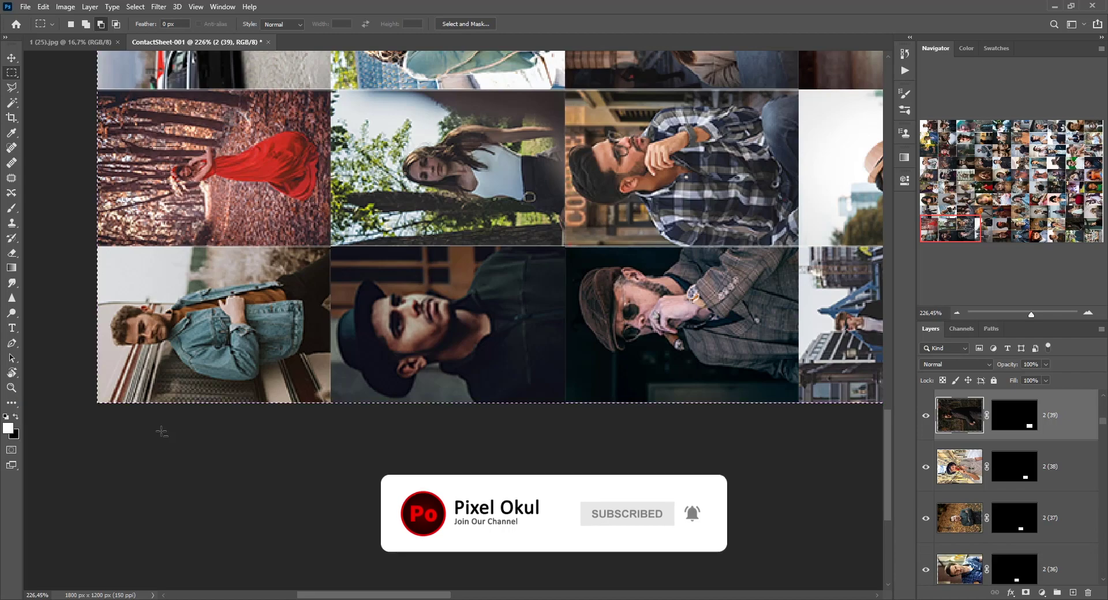
Crop the sheet to the selection, giving 1790 × 1200 px, and deselect.
key("ctrl+0")
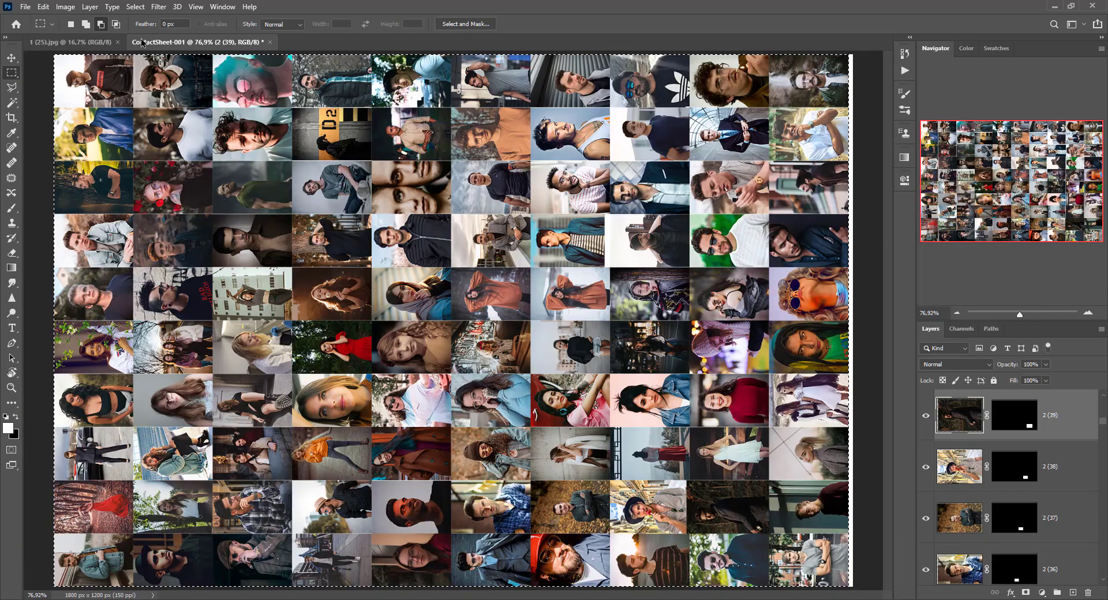
left_click(69, 7)
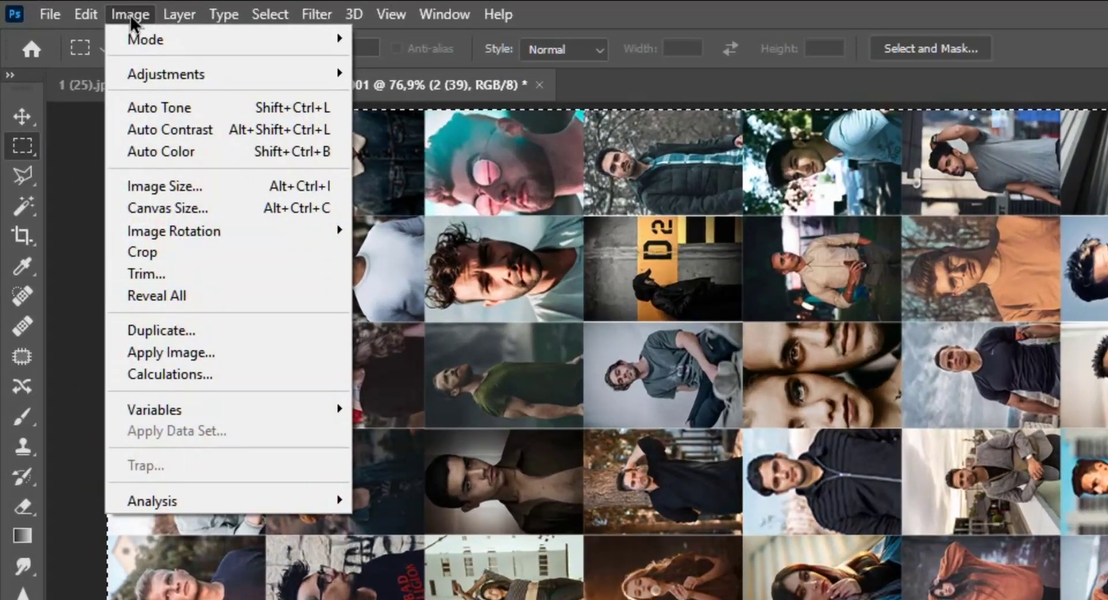
left_click(156, 250)
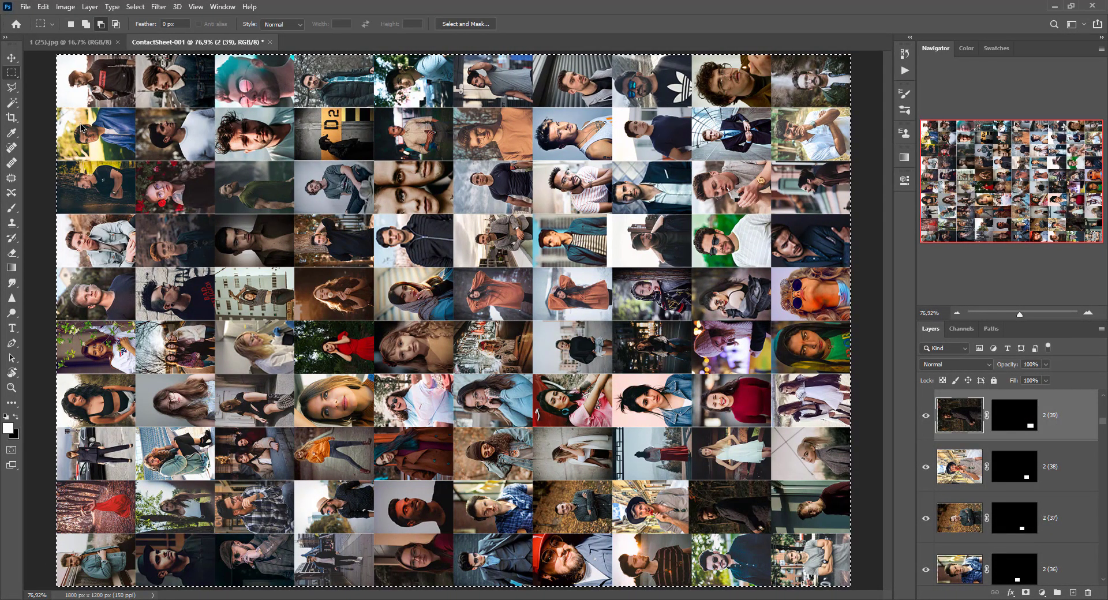
key("ctrl+d")
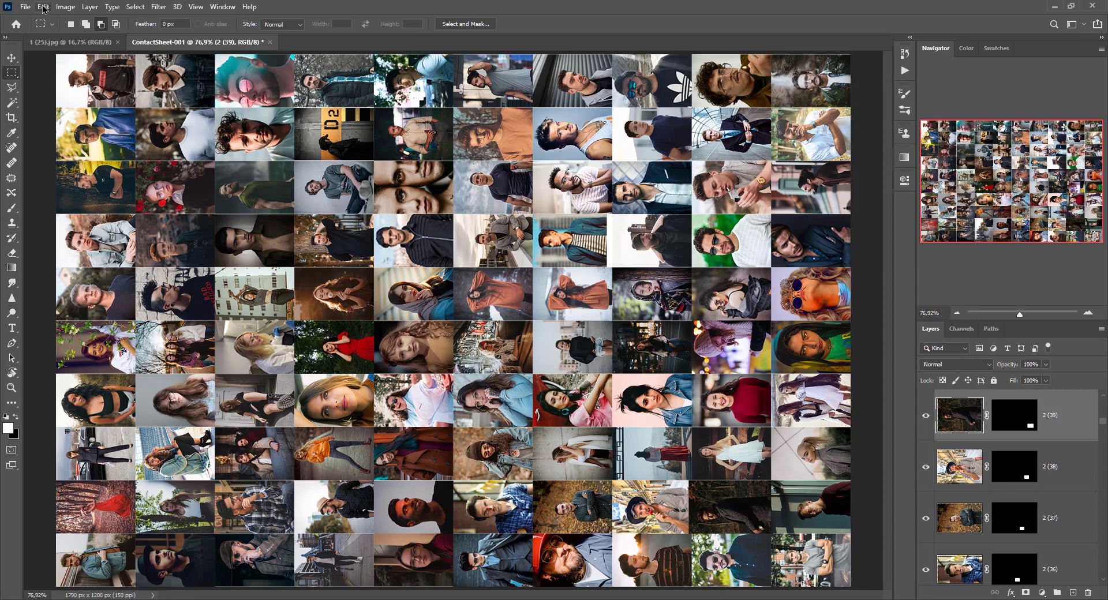
Define the cropped contact sheet as a new pattern named 'people mosaic'.
left_click(43, 6)
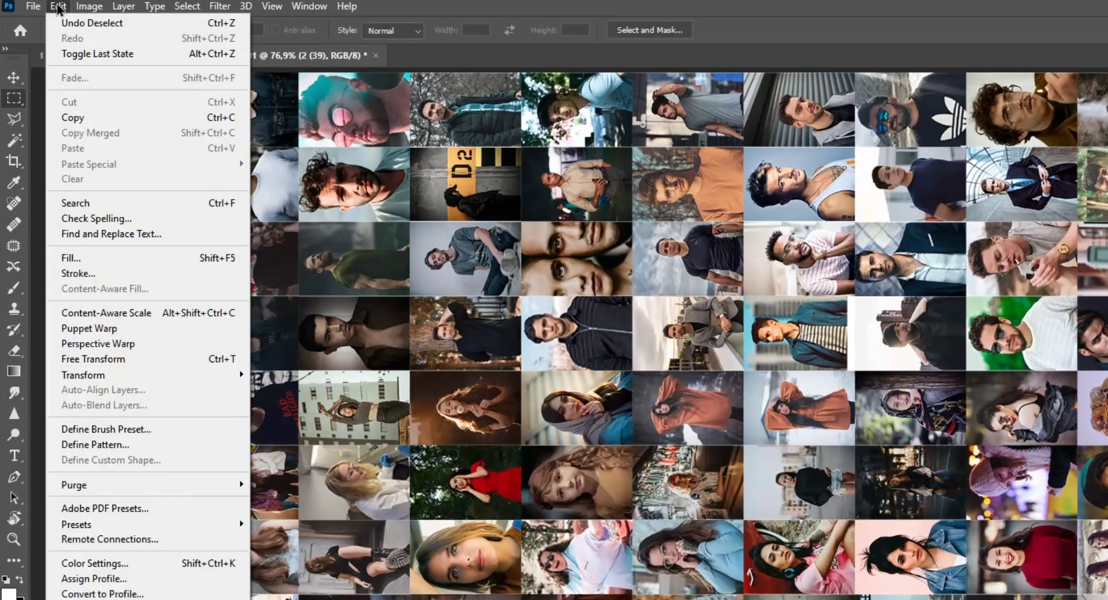
left_click(115, 446)
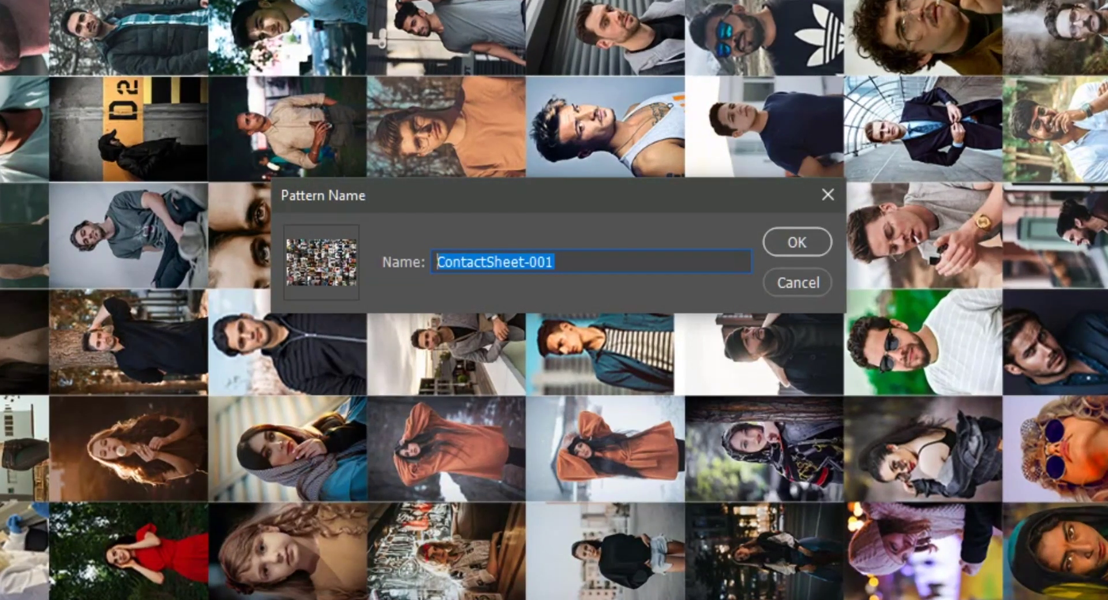
key("BackSpace")
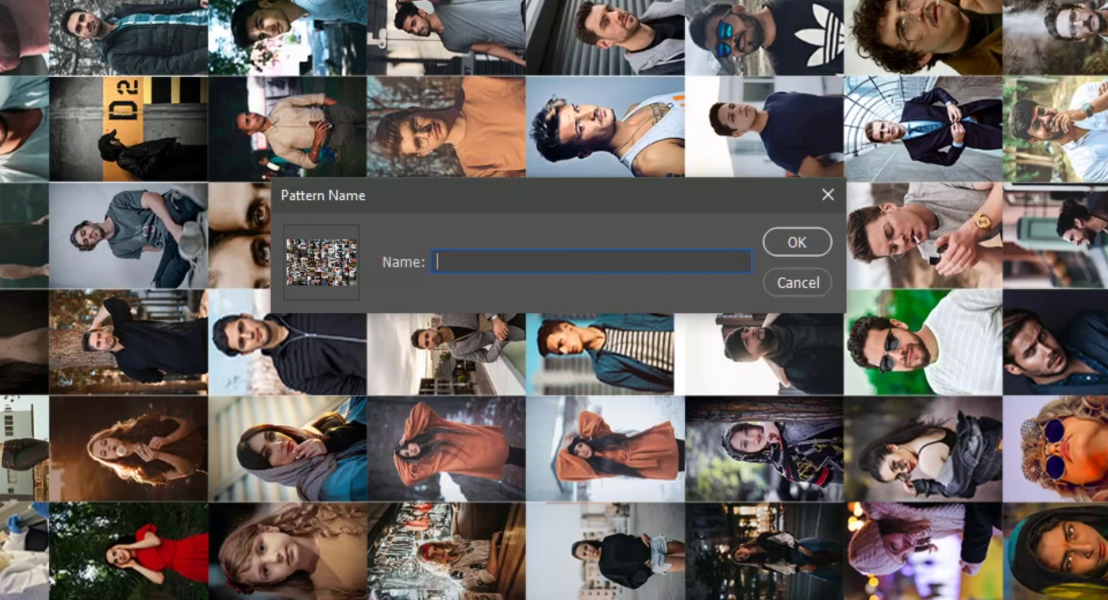
type("ple ")
type("mosaic")
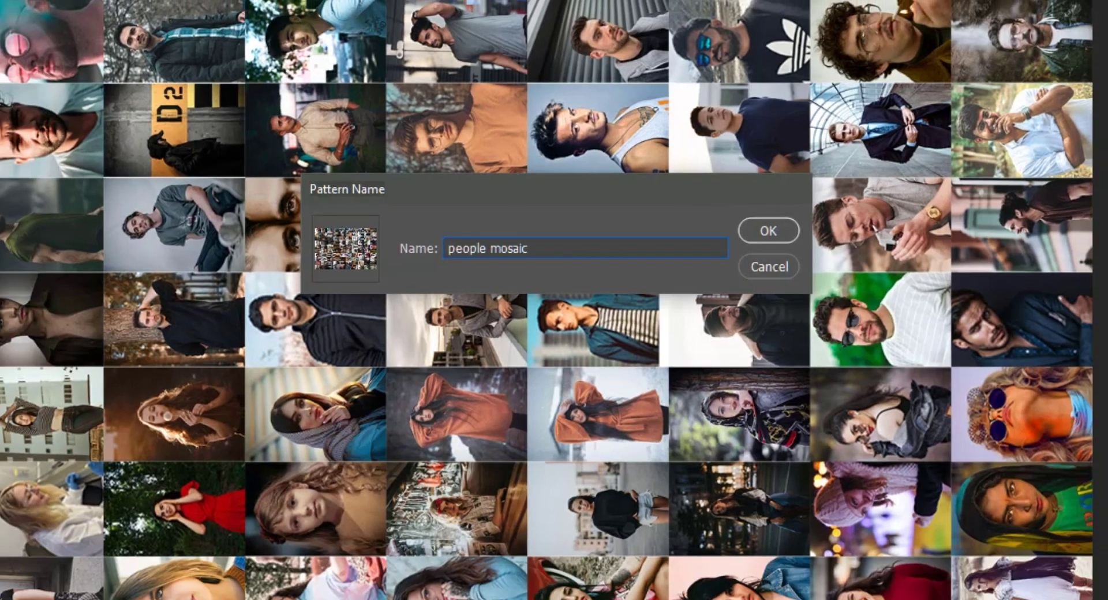
key("Return")
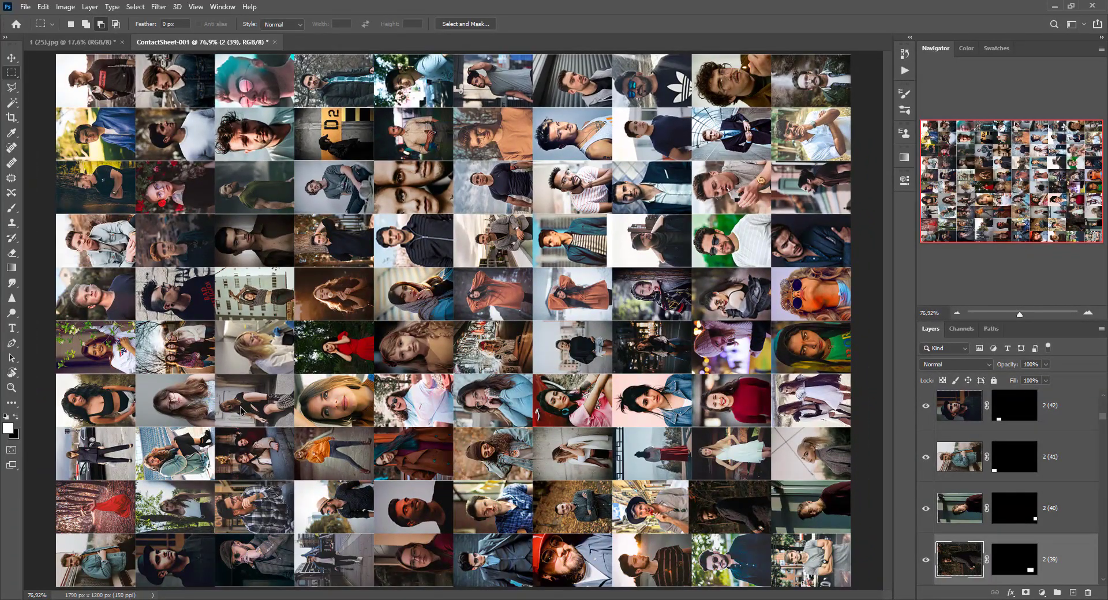
On the 1 (25).jpg portrait, add a Pattern Fill of 'people mosaic' at a -90° angle.
left_click(83, 43)
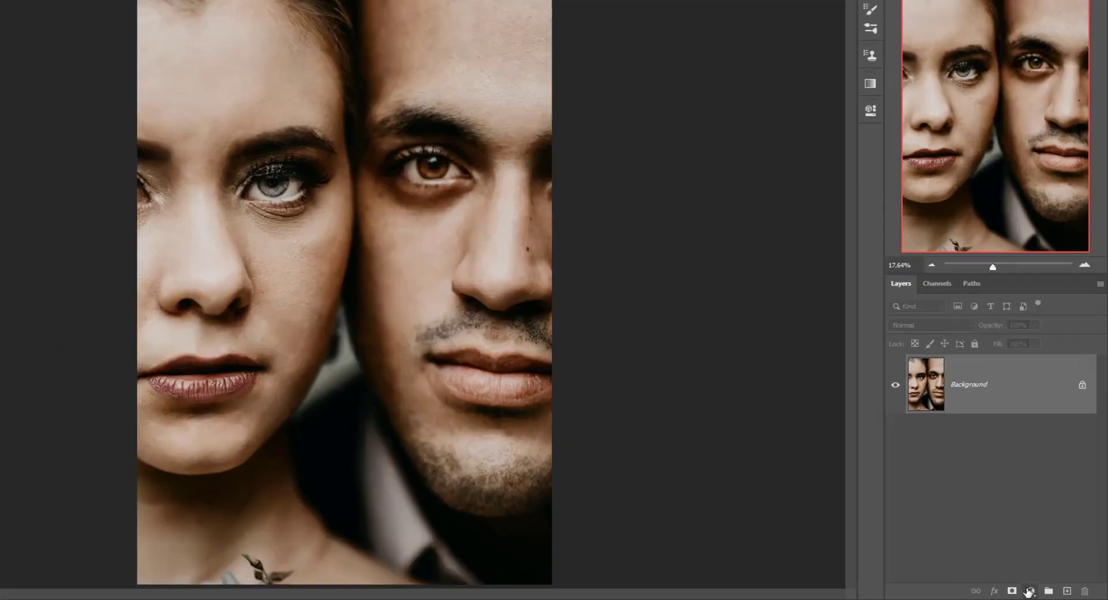
left_click(1041, 593)
left_click(974, 214)
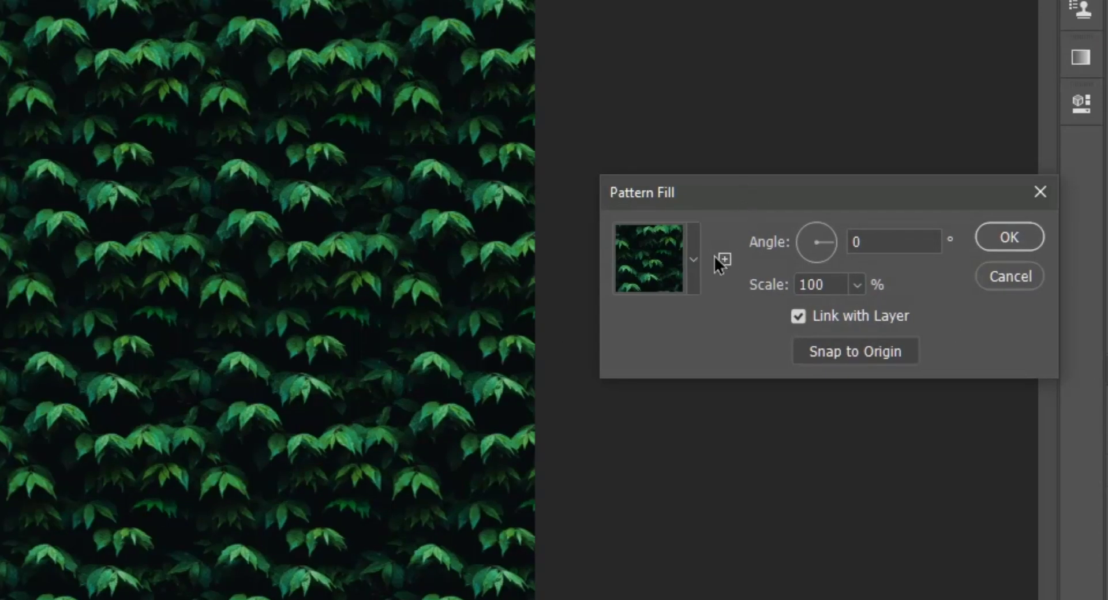
left_click(694, 259)
scroll(603, 513, "down", 1)
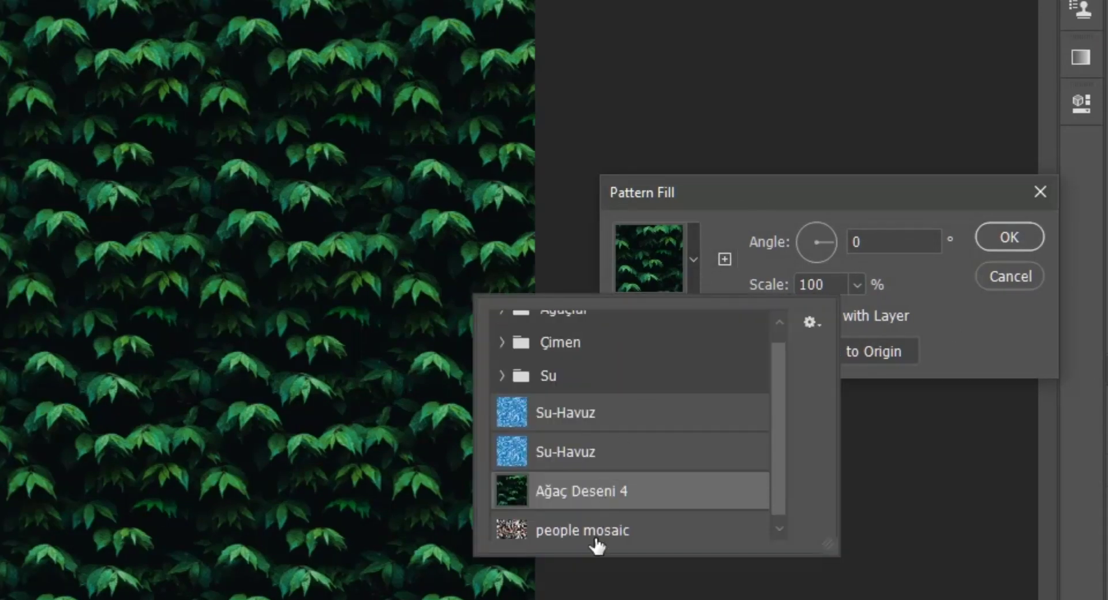
left_click(576, 526)
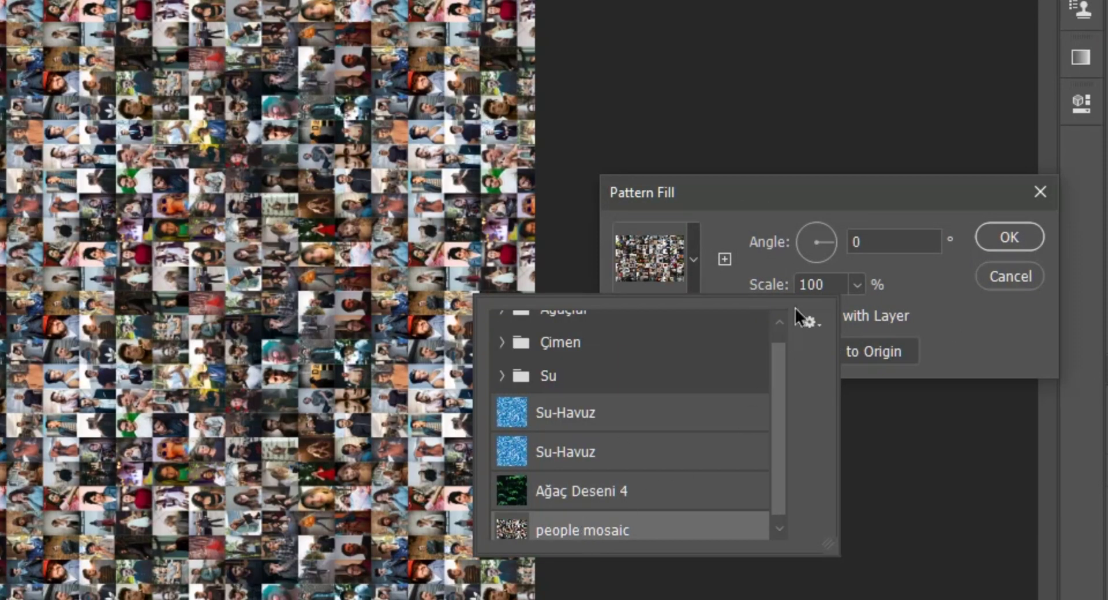
left_click(886, 243)
type("-")
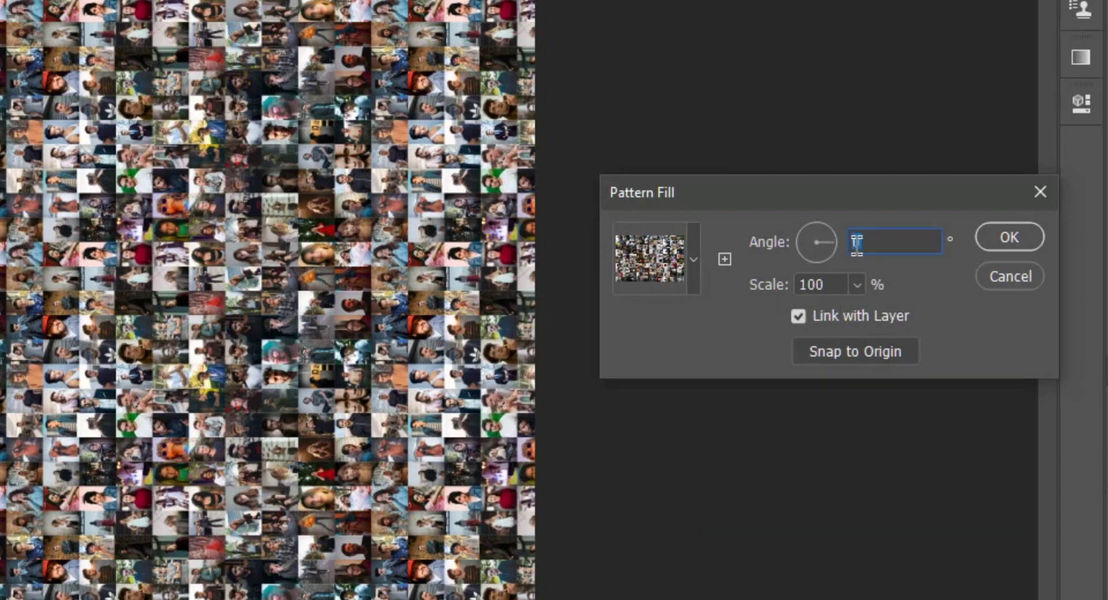
type("90")
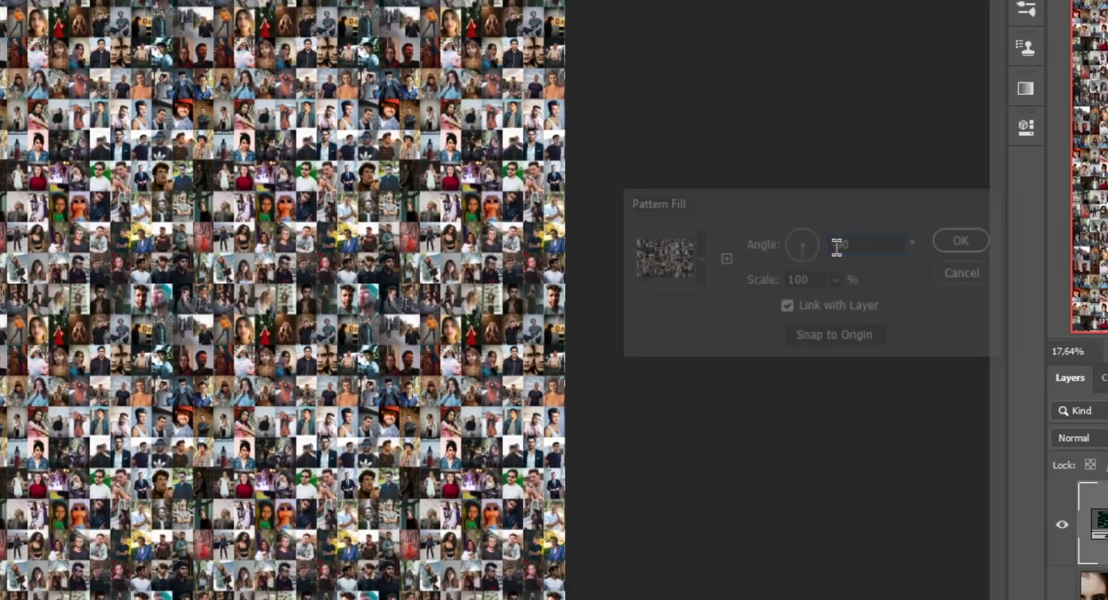
key("Return")
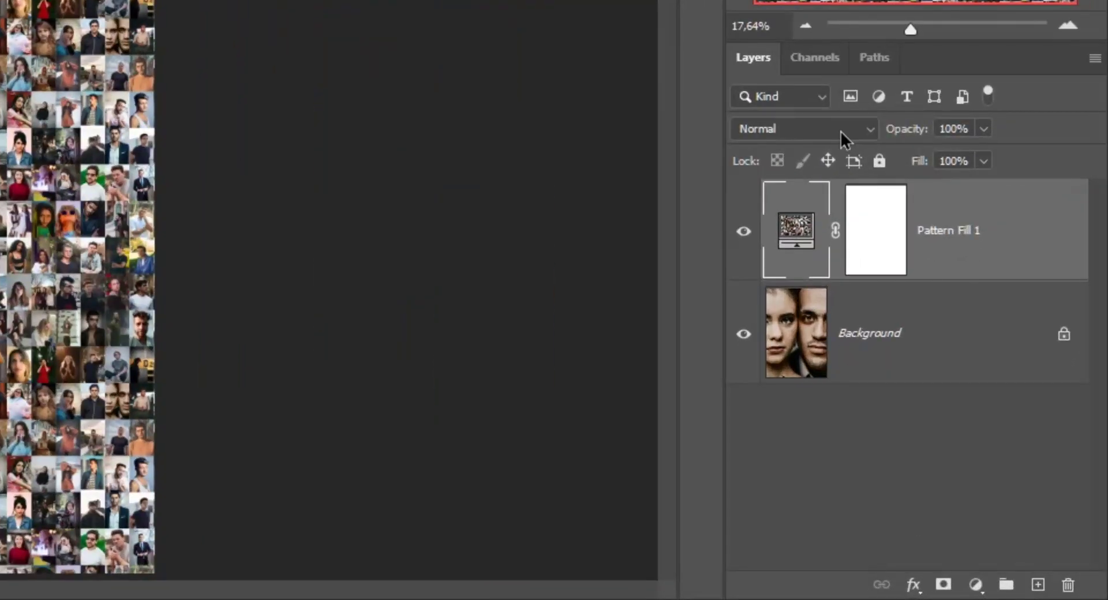
Set Pattern Fill 1 to Overlay and add a Curves 1 layer beneath it.
left_click(974, 365)
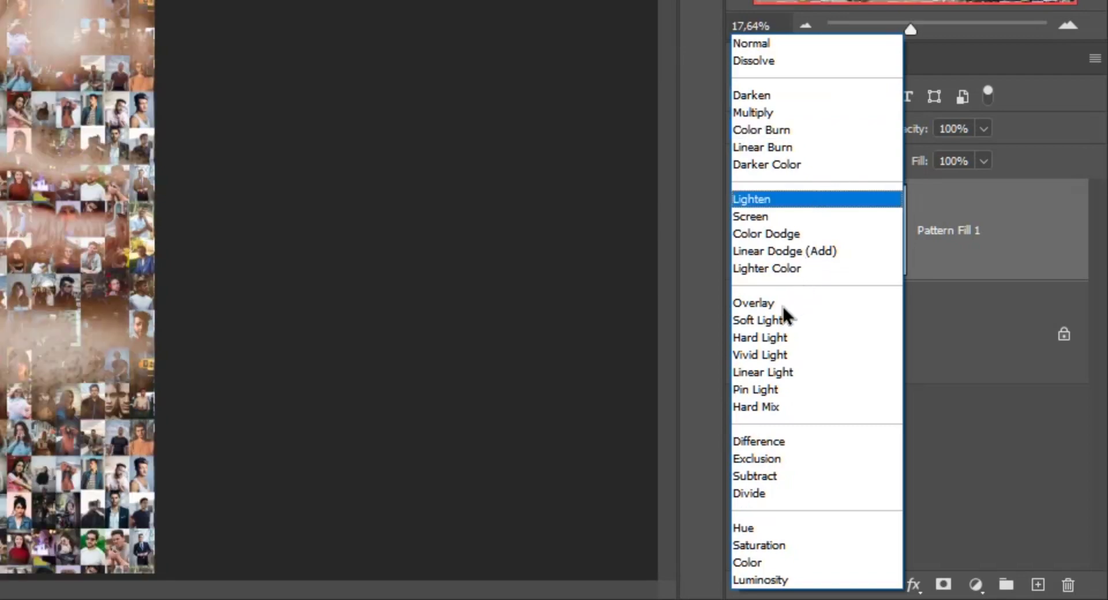
left_click(782, 305)
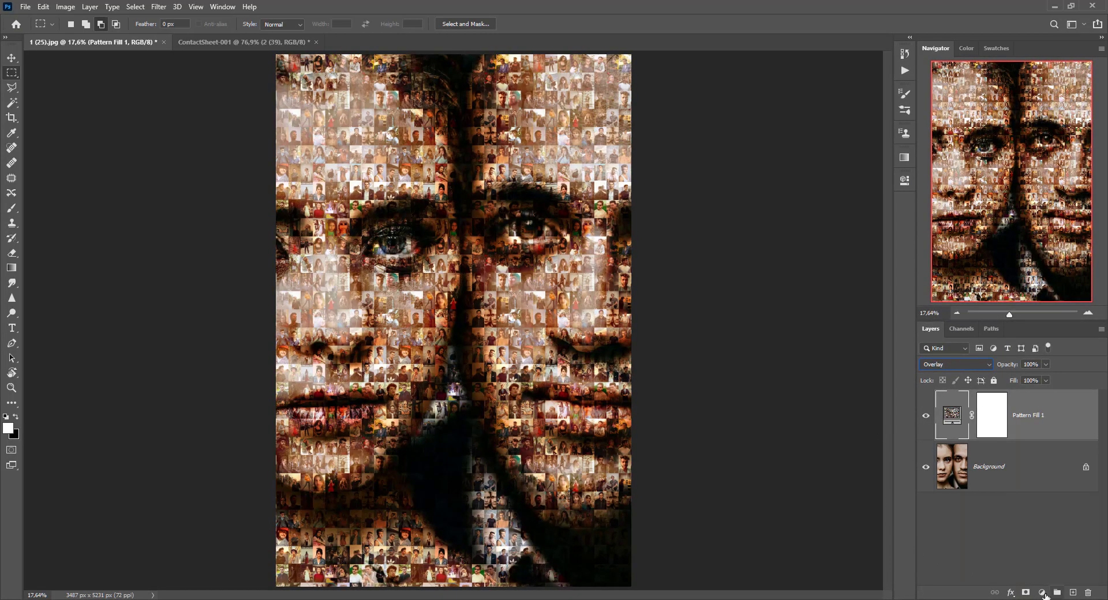
left_click(1042, 593)
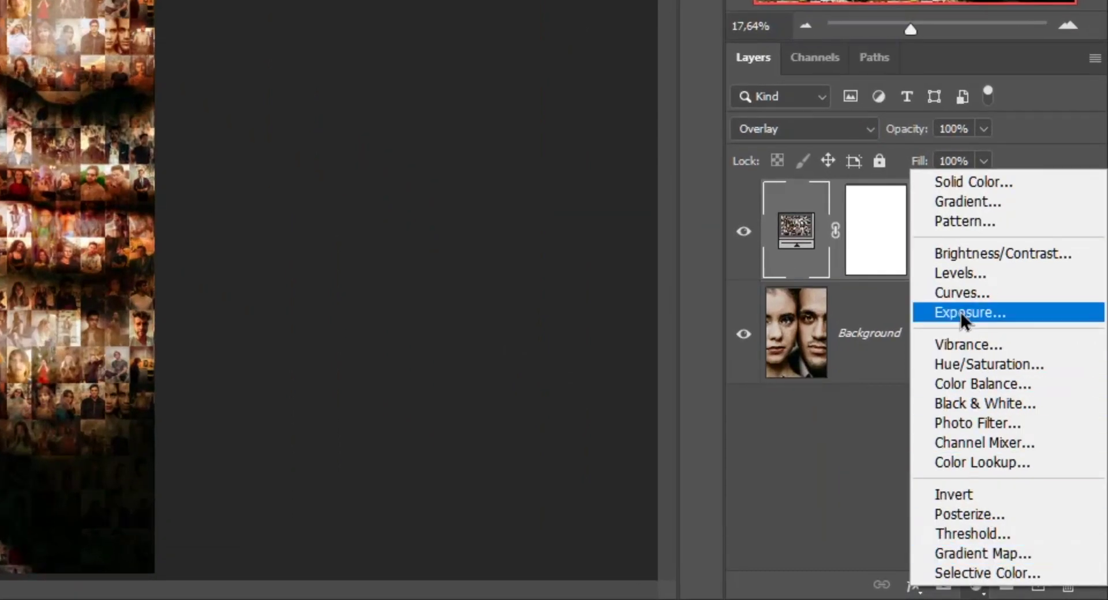
left_click(961, 293)
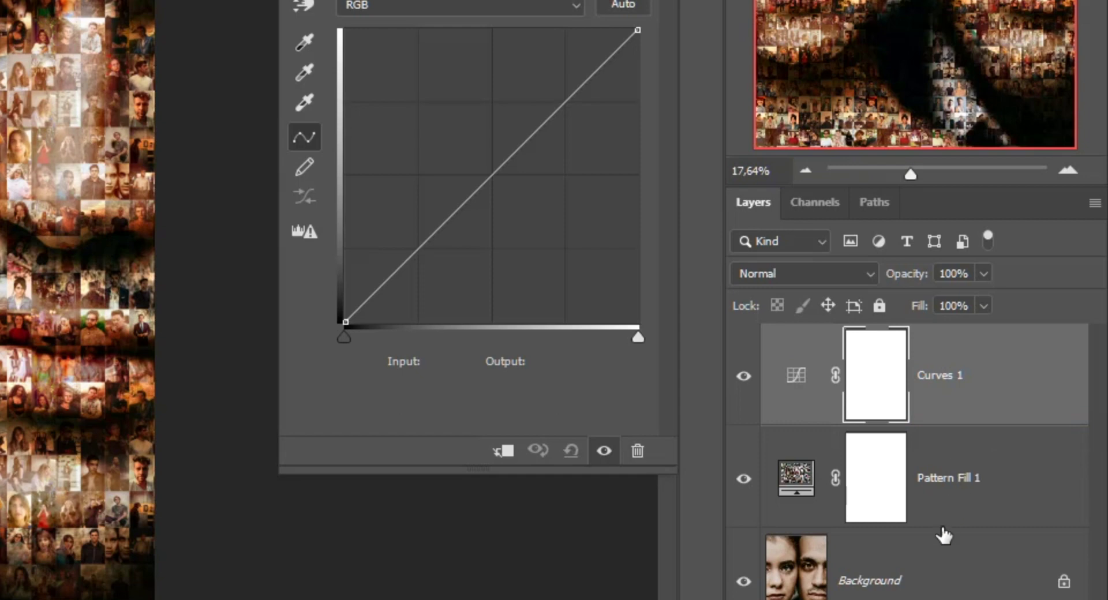
left_click_drag(907, 404, 942, 530)
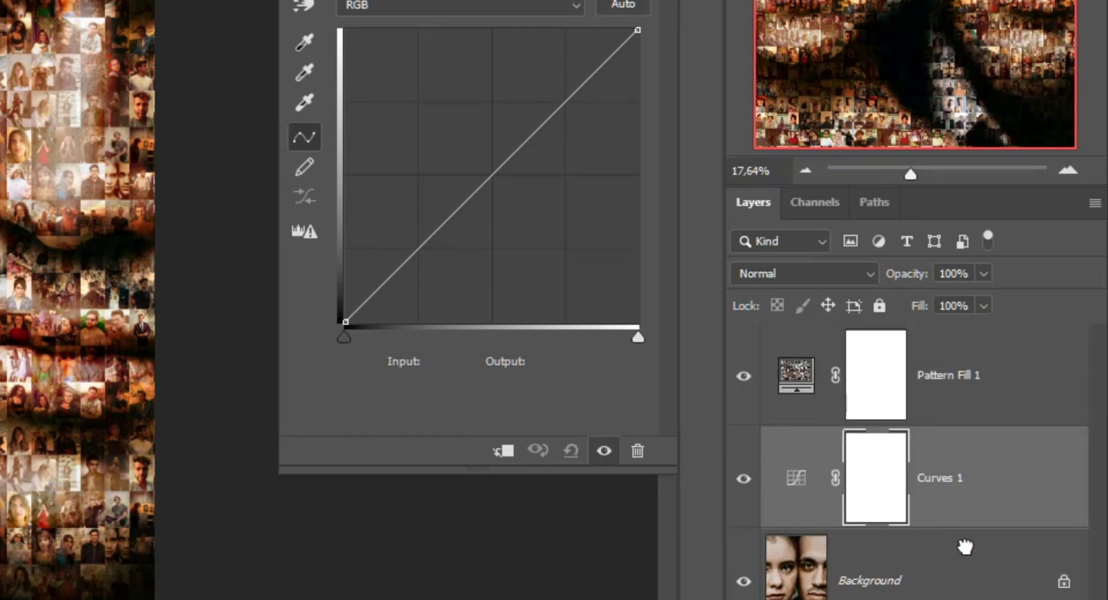
left_click_drag(941, 477, 934, 538)
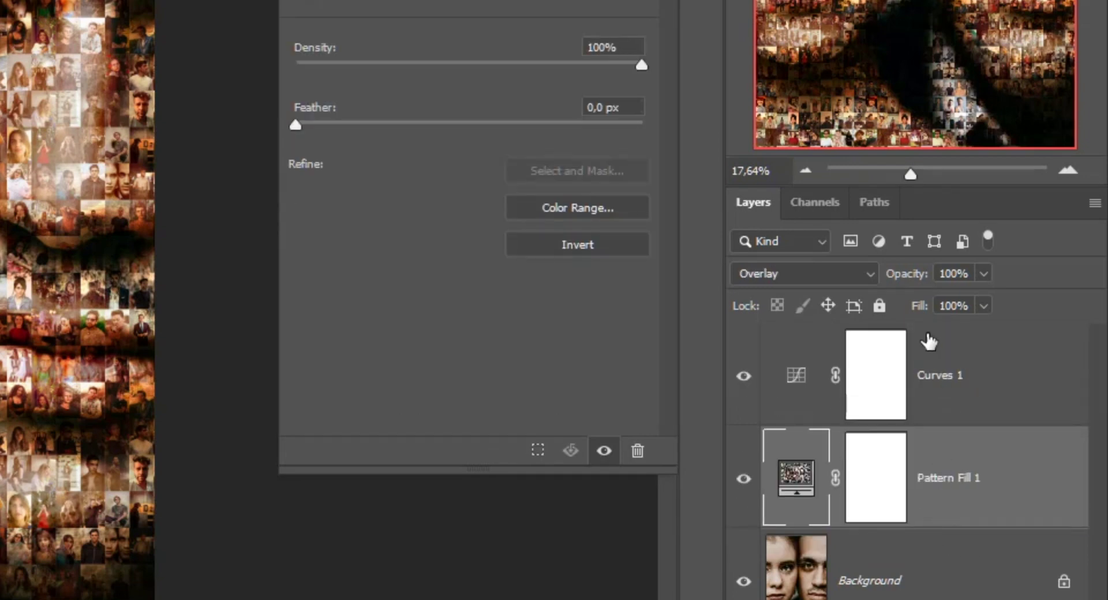
left_click_drag(935, 502, 928, 342)
Bend the Curves 1 curve down with points at 42→31 and 169→156.
left_click(968, 486)
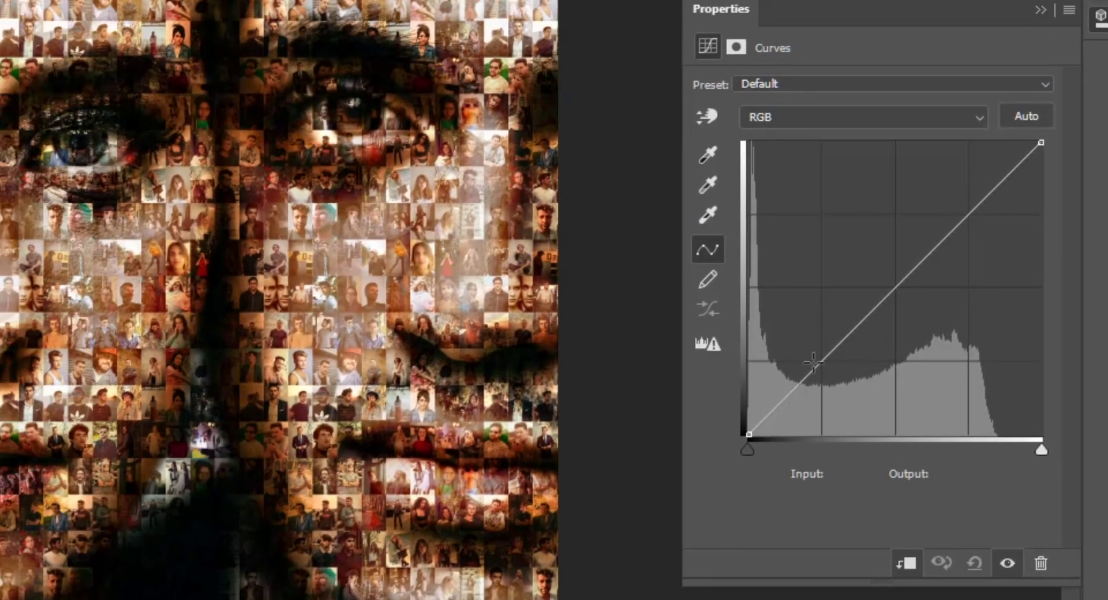
mouse_move(793, 385)
left_mouse_down()
mouse_move(777, 381)
mouse_move(798, 399)
left_mouse_up()
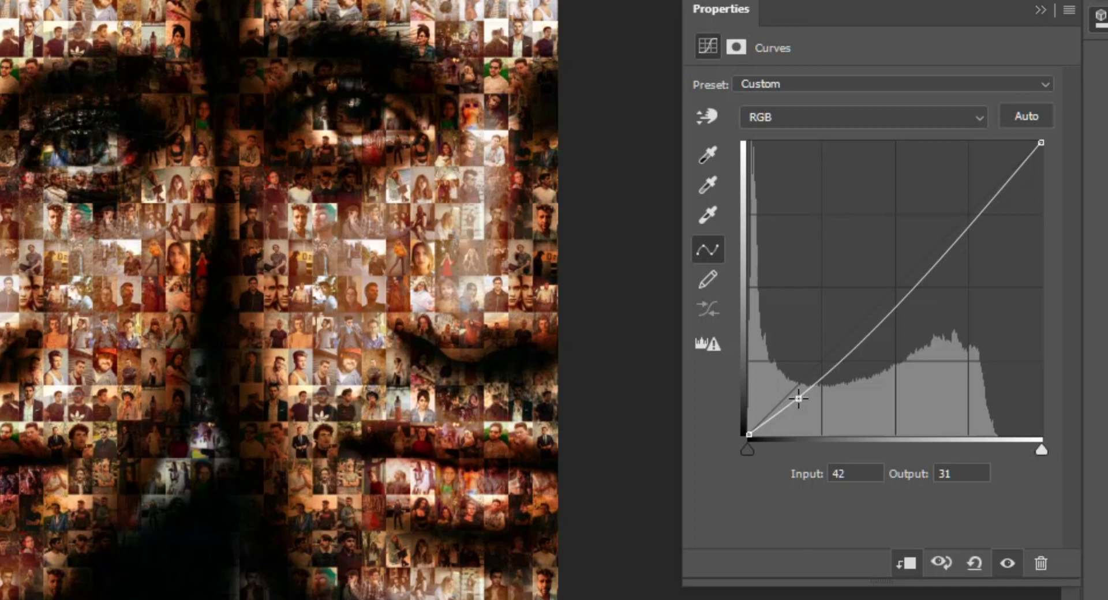
left_click(948, 258)
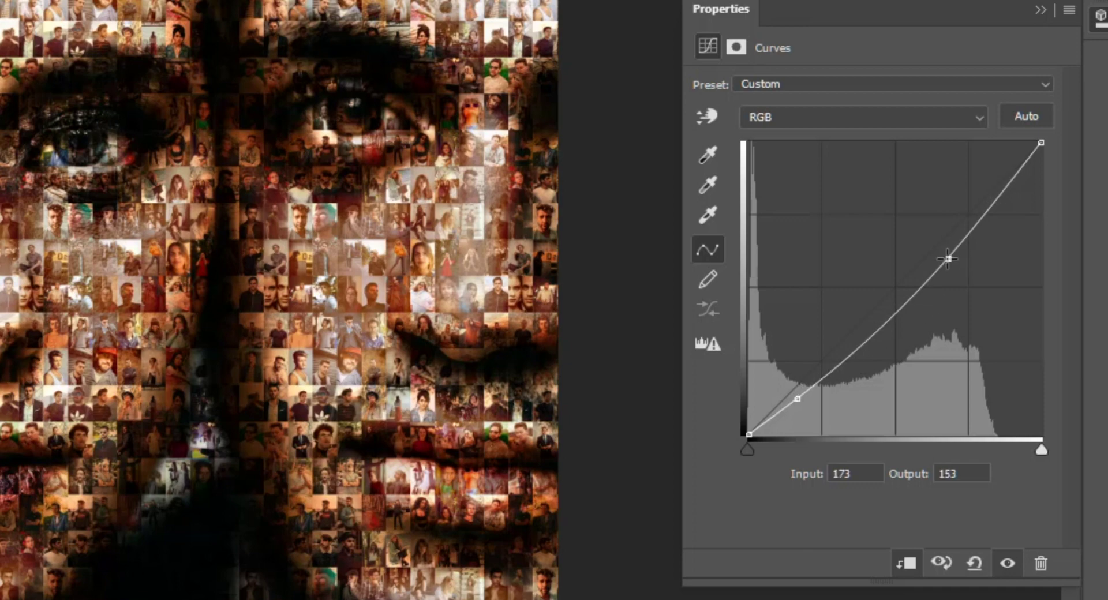
mouse_move(938, 249)
left_mouse_down()
mouse_move(929, 244)
mouse_move(943, 255)
left_mouse_up()
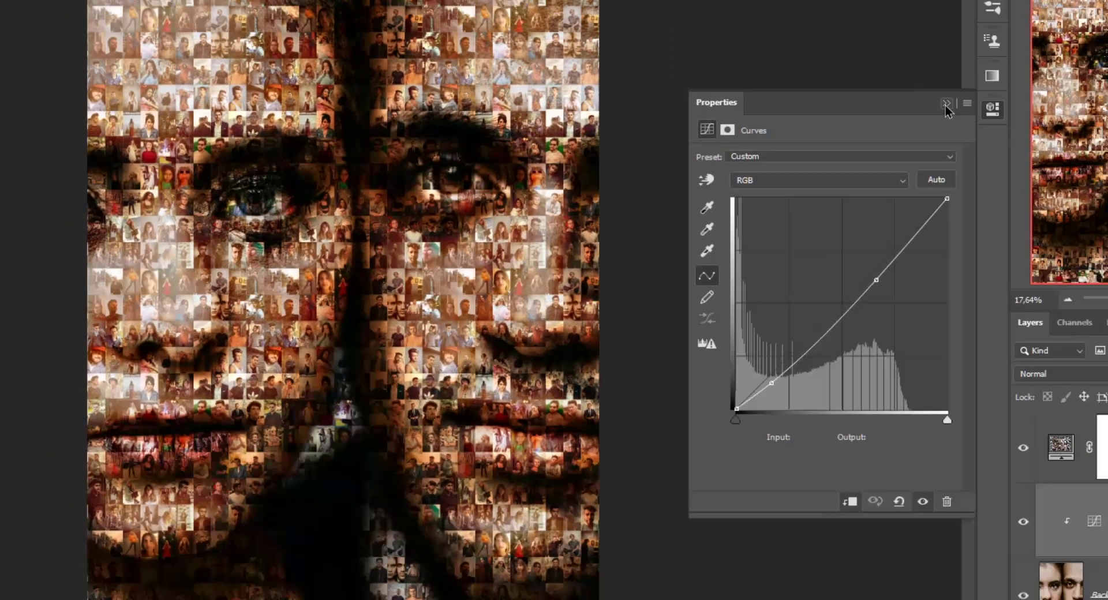
Toggle Pattern Fill 1 off and on to compare the portrait with and without the mosaic.
left_click(947, 105)
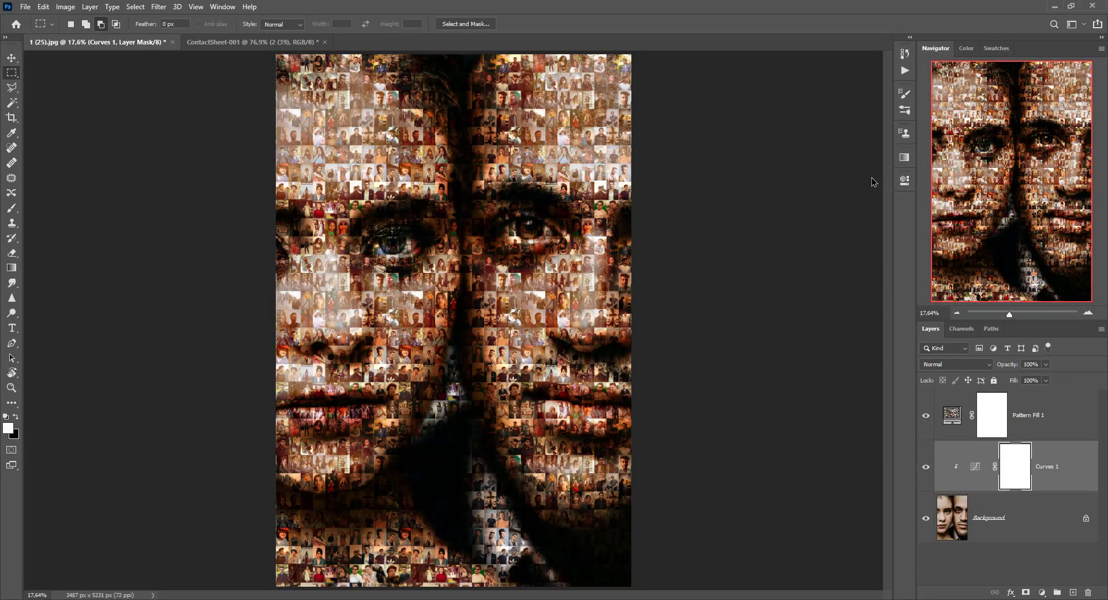
left_click(926, 417)
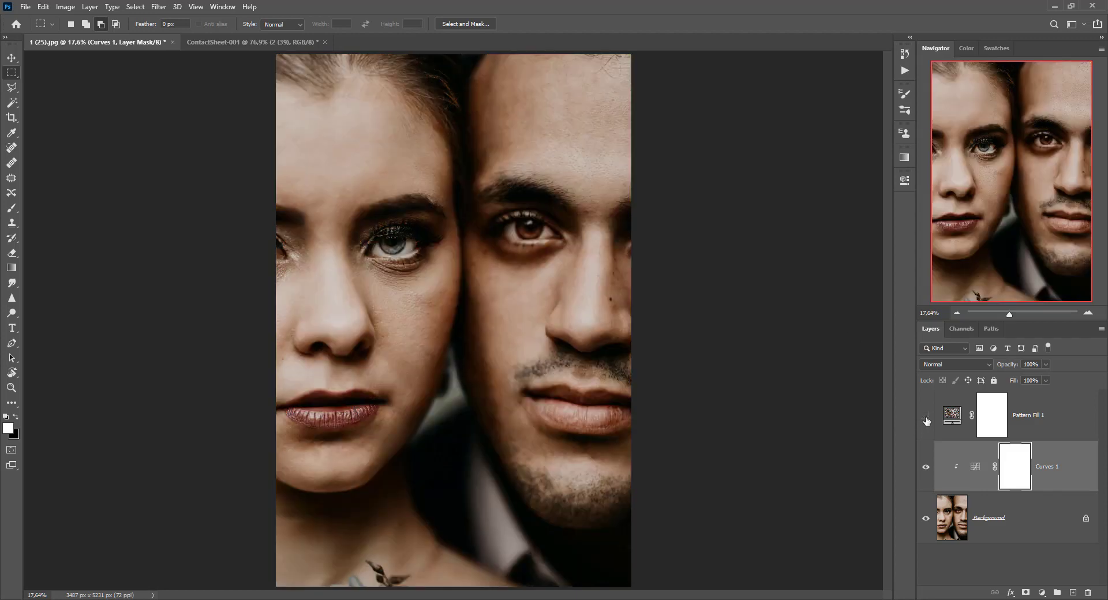
left_click(926, 418)
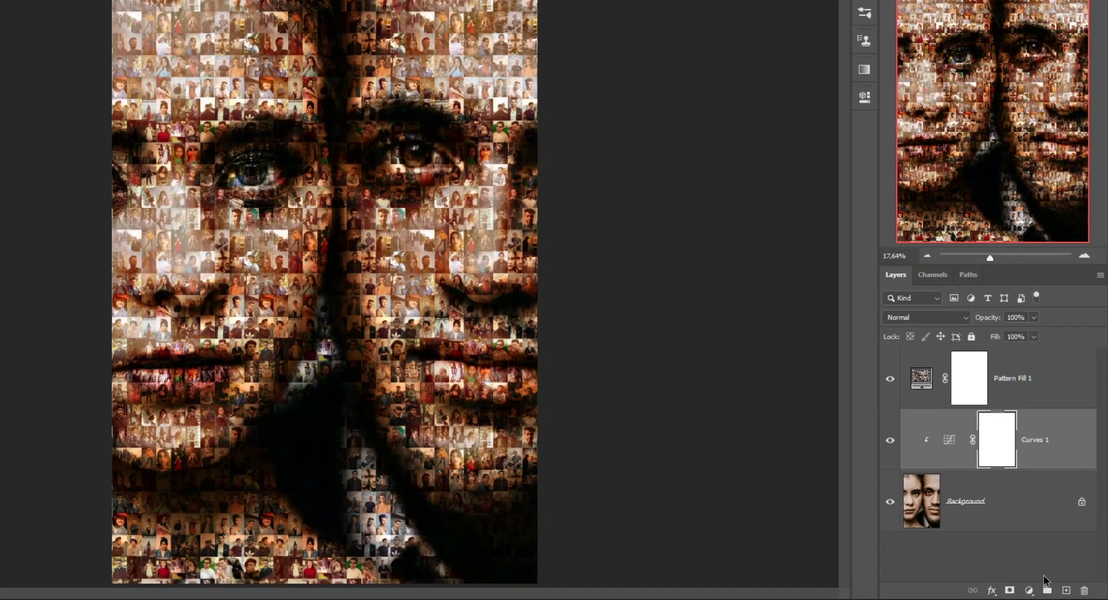
left_click(1041, 593)
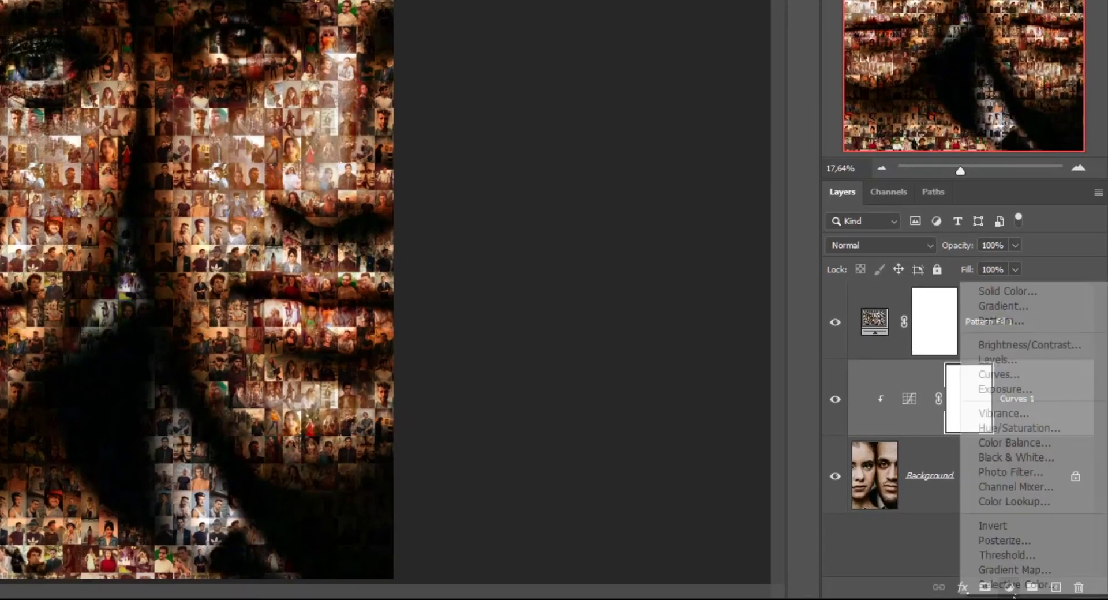
Add a Black & White 1 layer, zoom in and out on the mosaic, then hide it.
left_click(1007, 458)
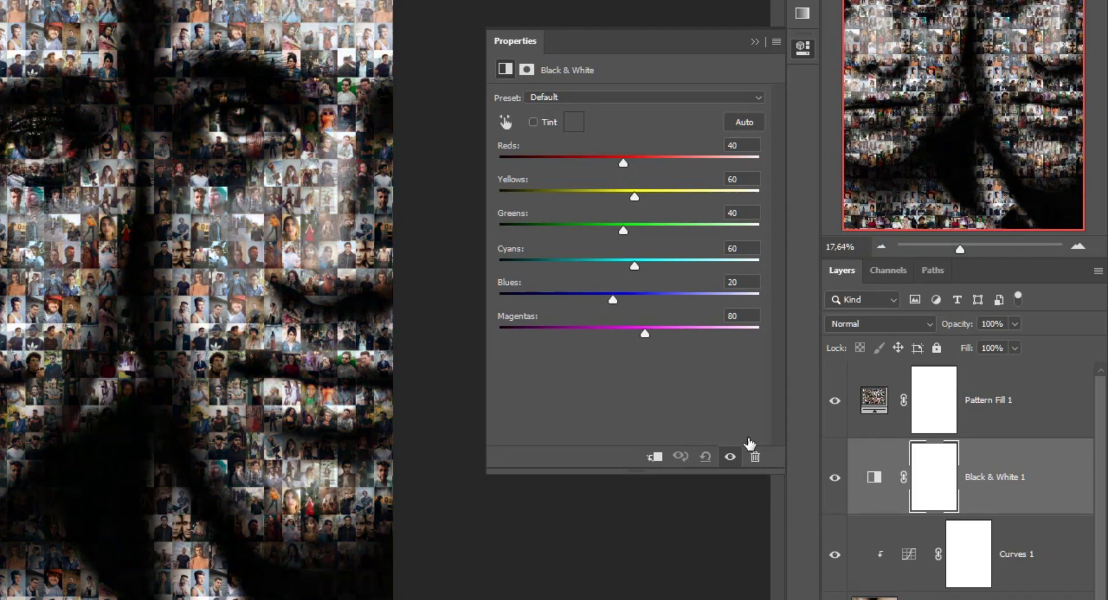
left_click(755, 42)
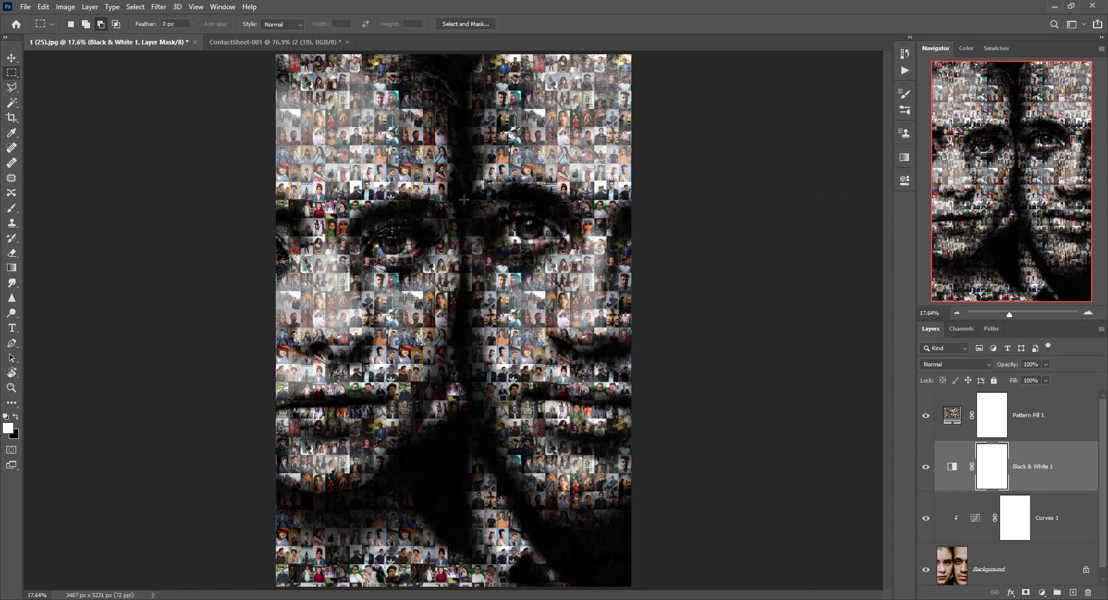
left_click(11, 388)
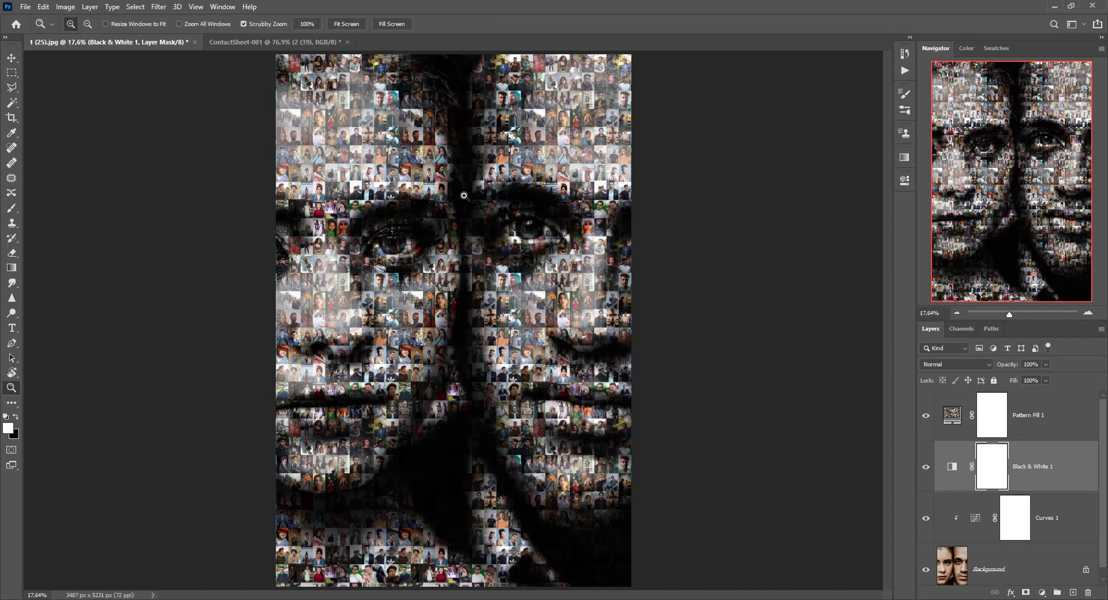
left_click_drag(465, 196, 510, 195)
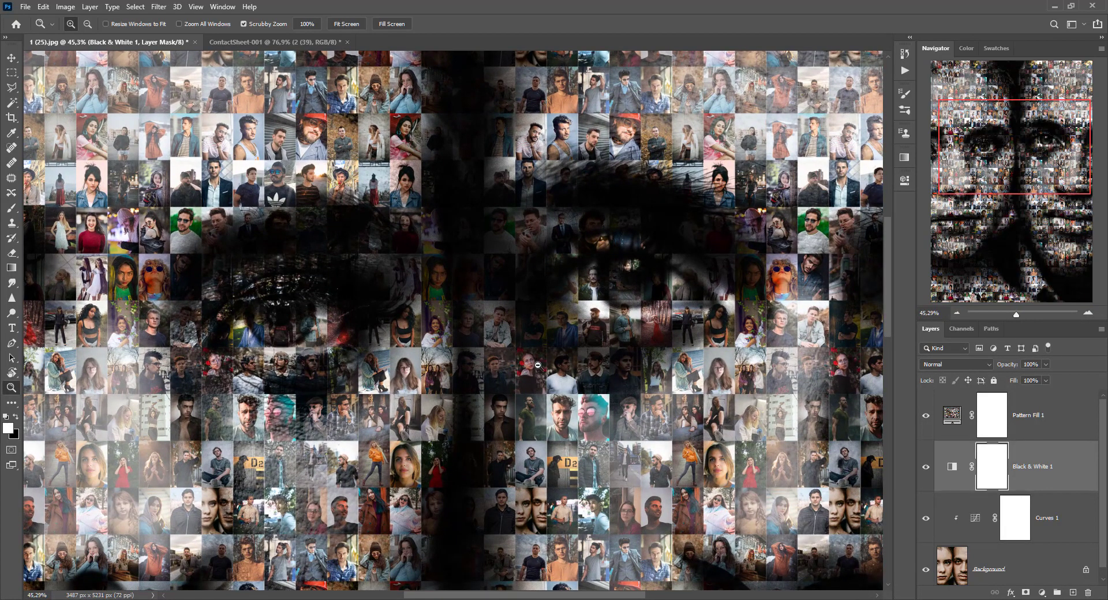
left_click_drag(528, 365, 497, 362)
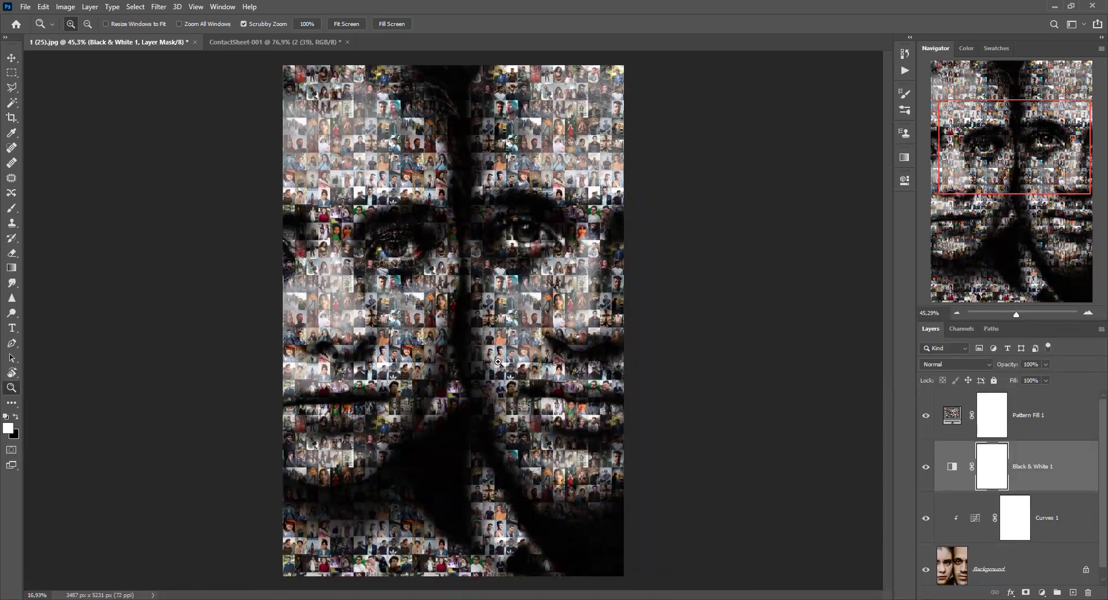
left_click(500, 362)
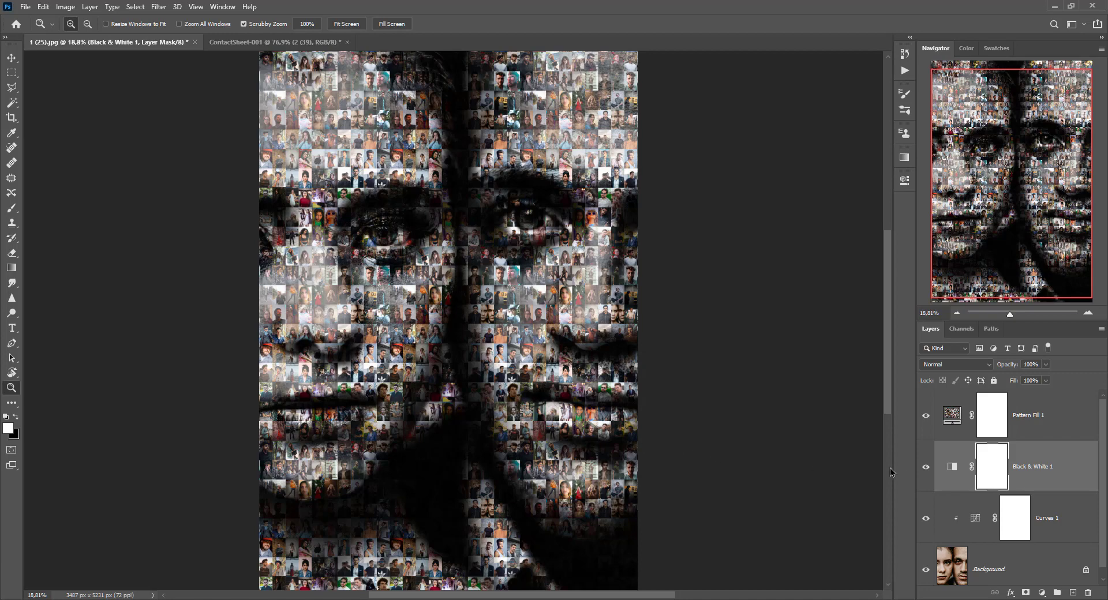
left_click(926, 468)
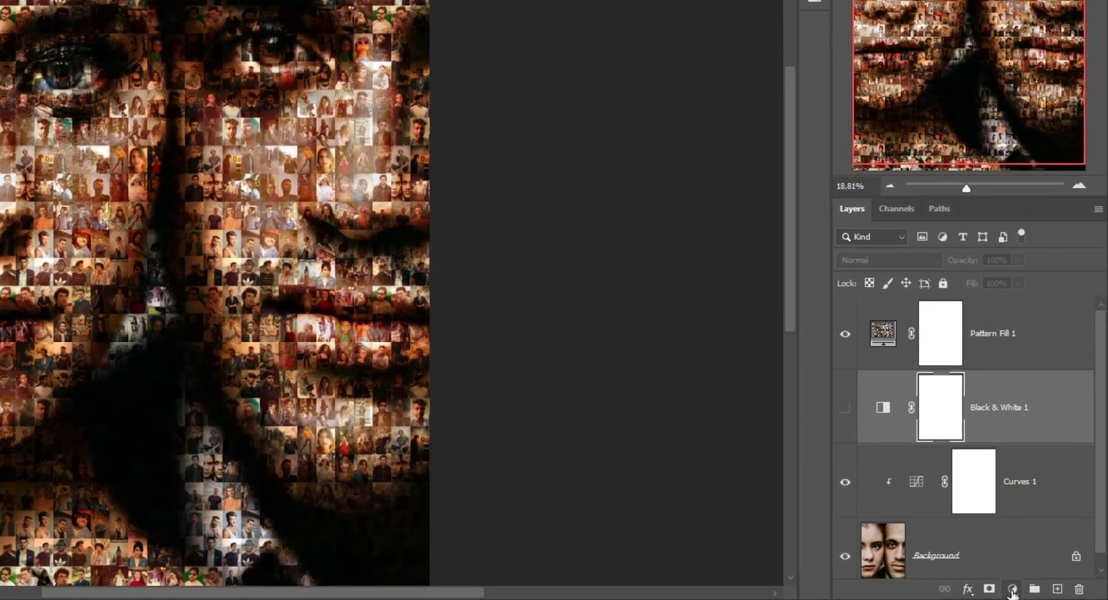
Add a Color Lookup 1 layer with the Kodak 5218 Kodak 2383 (by Adobe).cube LUT, switched off.
left_click(1041, 593)
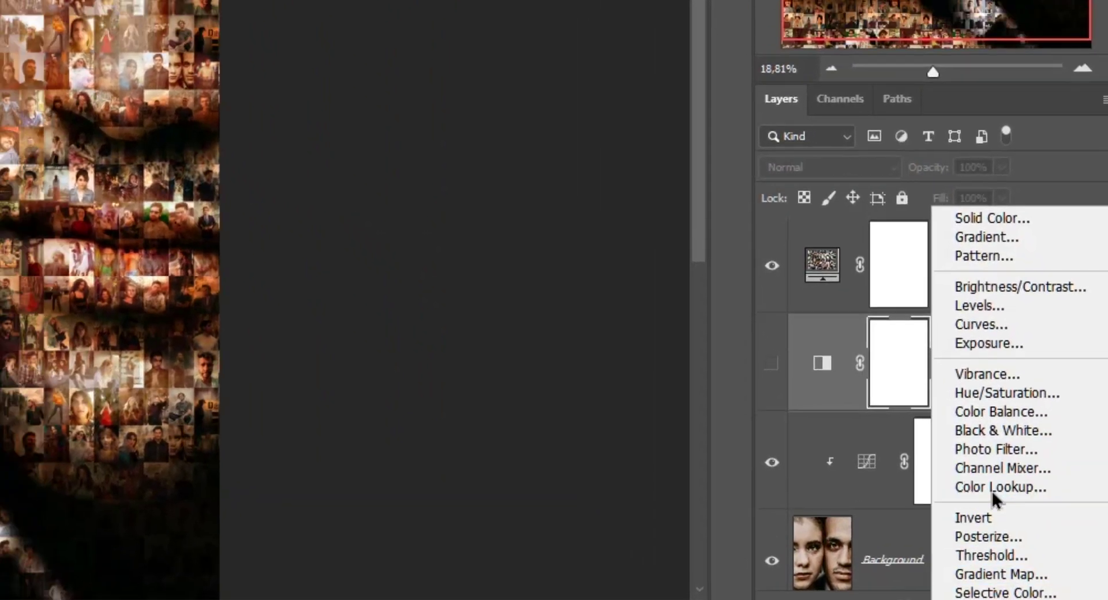
left_click(981, 462)
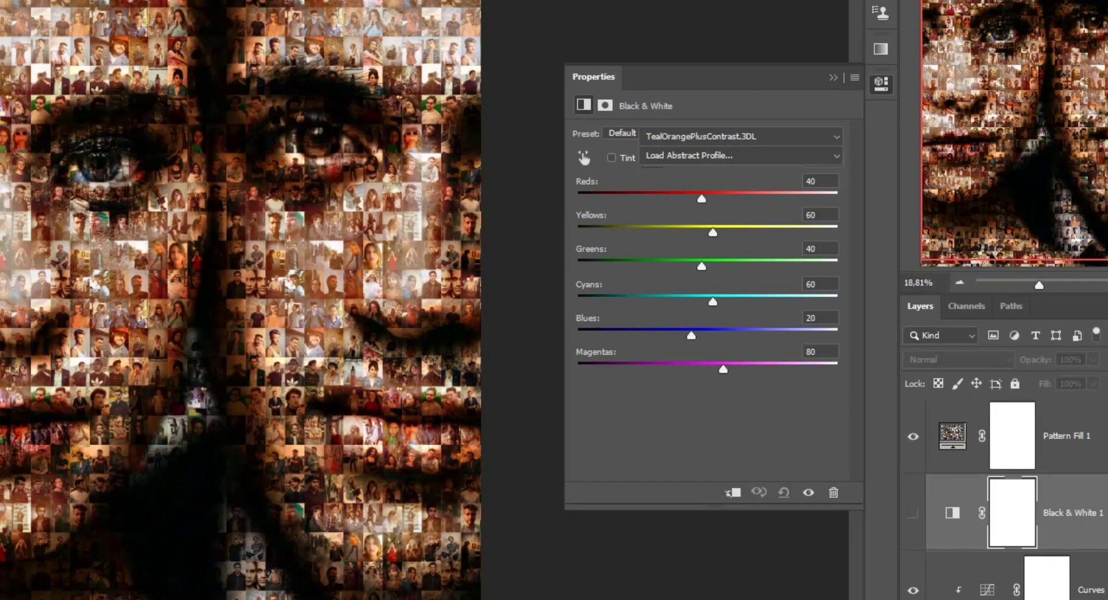
left_click(729, 139)
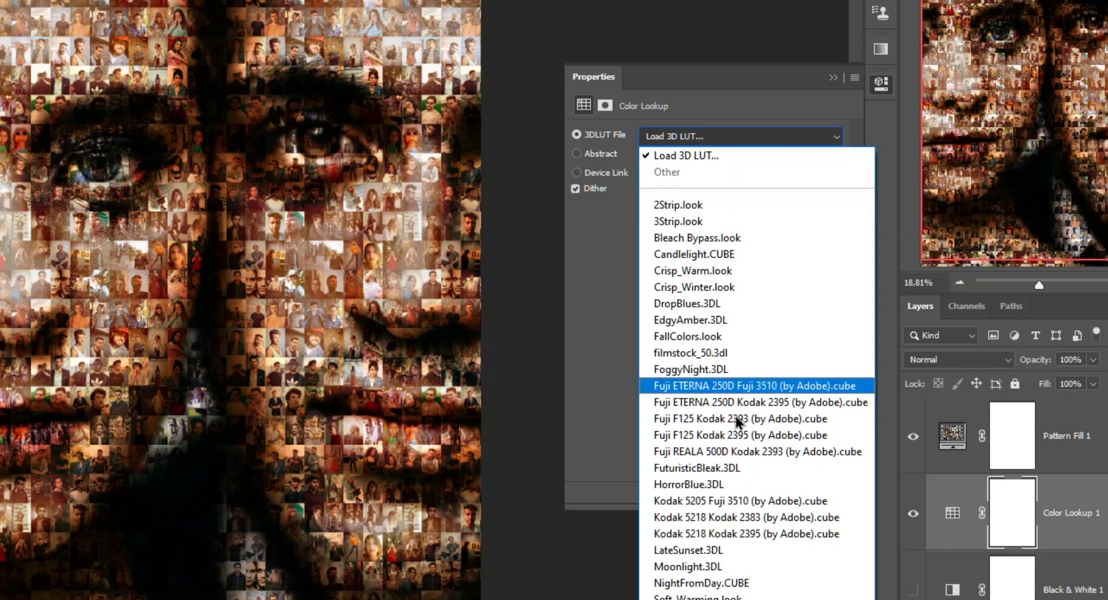
left_click(744, 517)
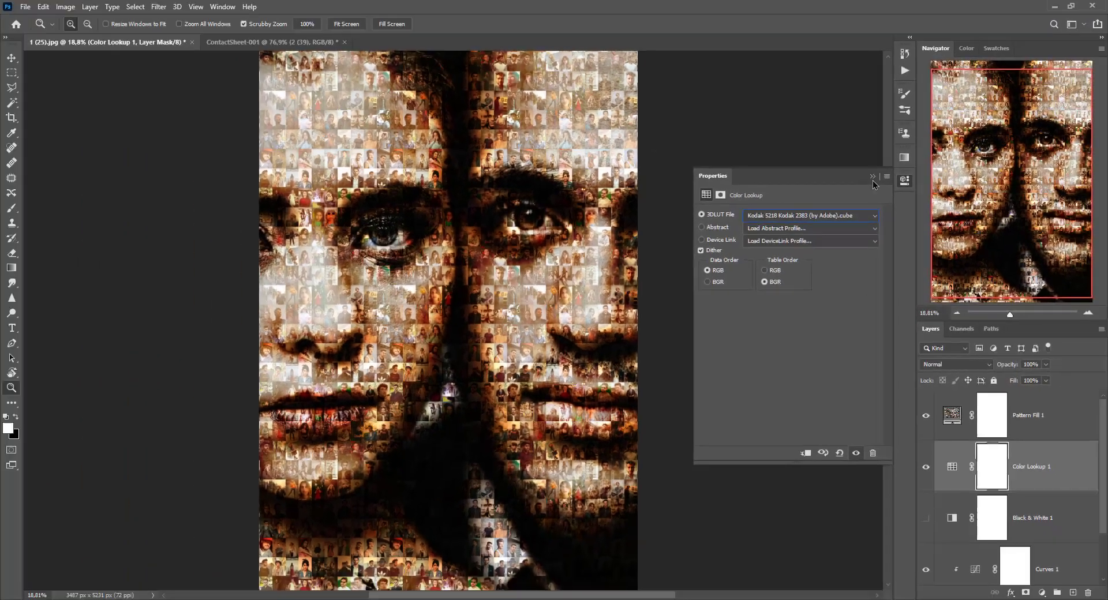
left_click(874, 183)
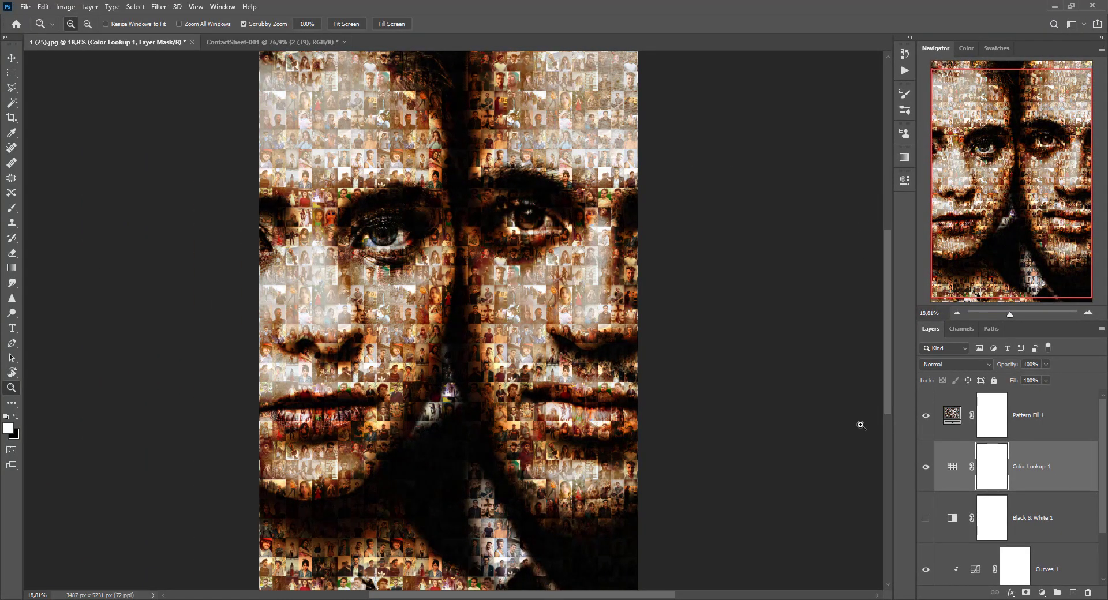
left_click(926, 469)
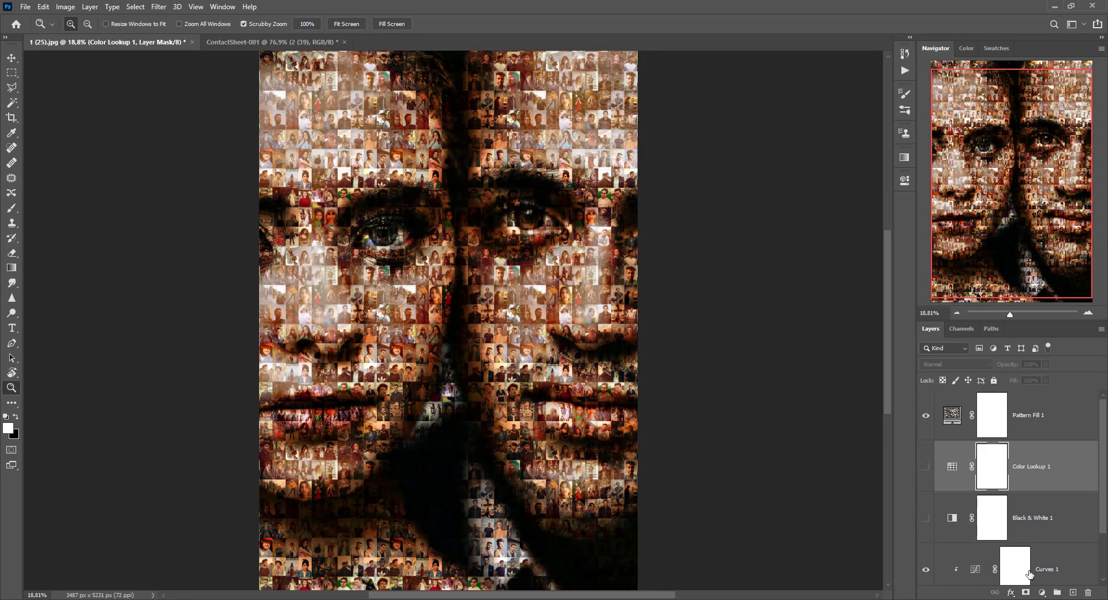
left_click(1042, 593)
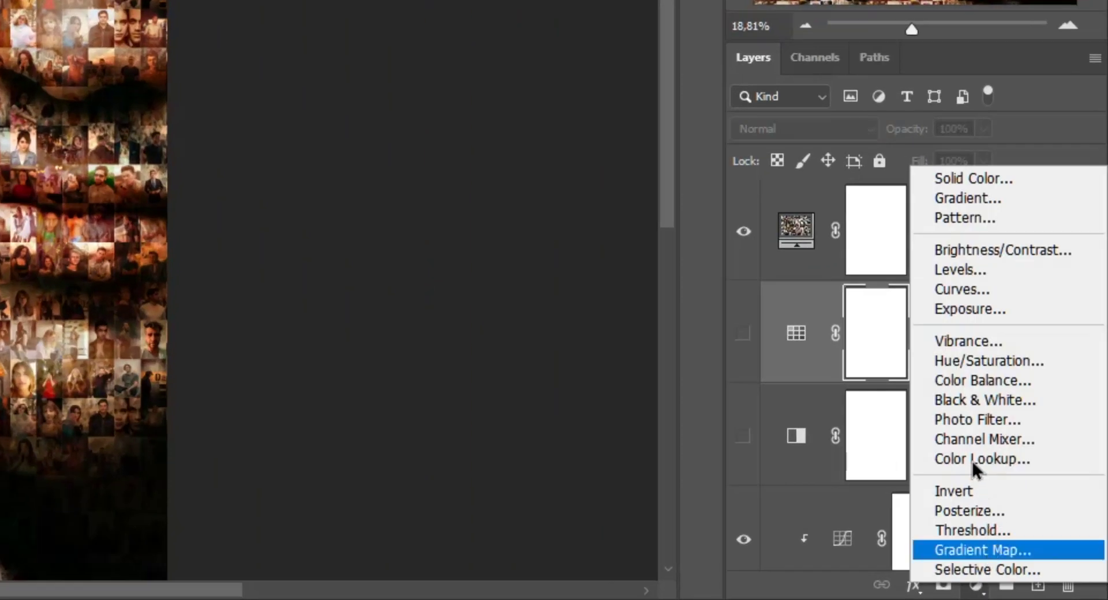
Add a Color Lookup 2 layer using TealOrangePlusContrast.3DL and hide it.
left_click(974, 462)
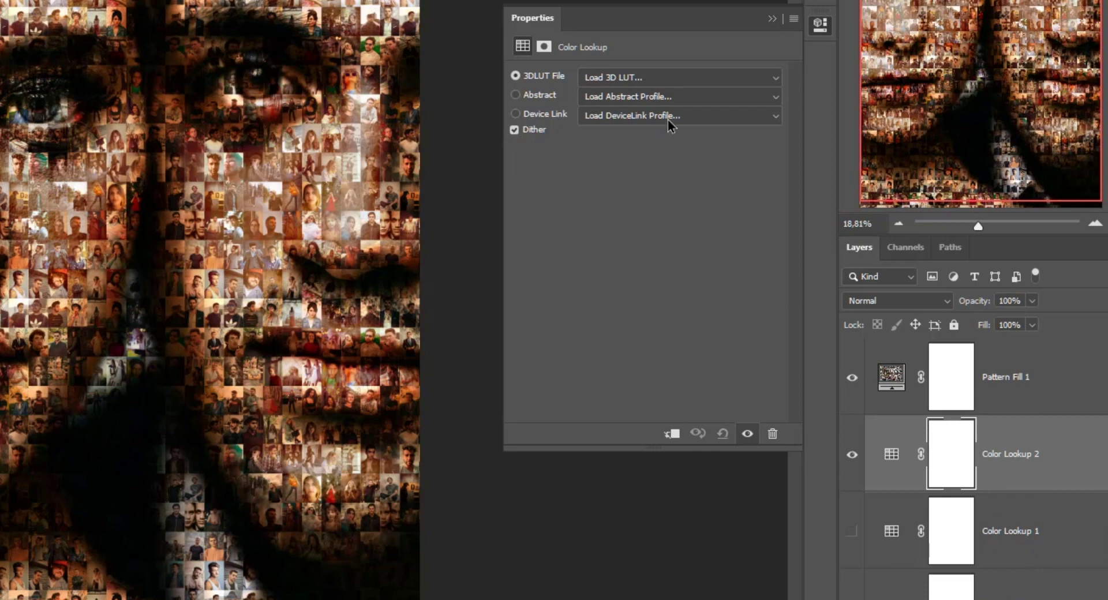
left_click(660, 84)
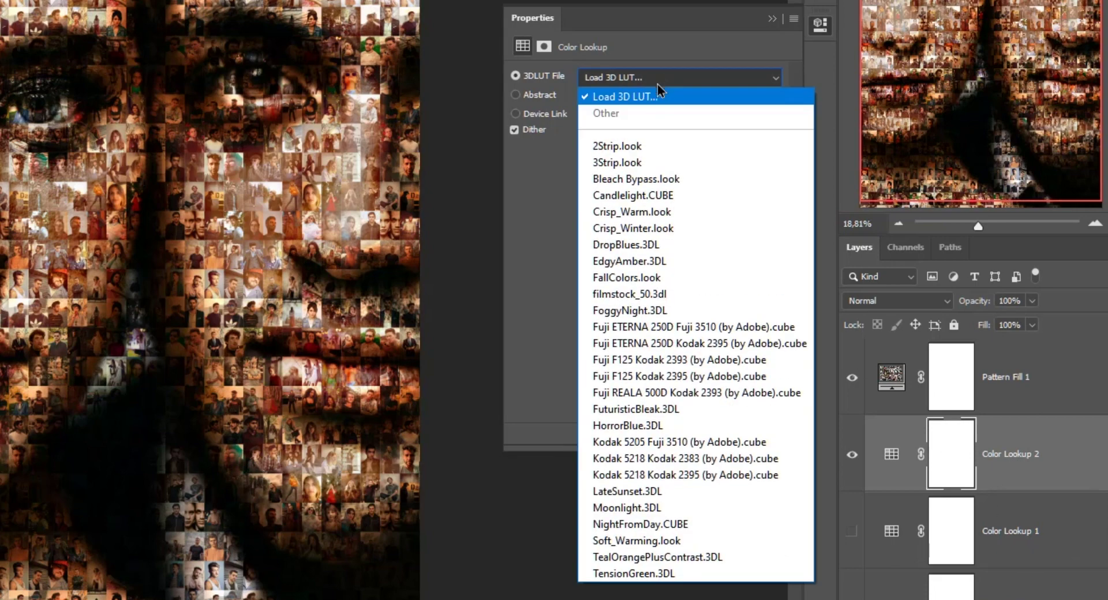
left_click(663, 557)
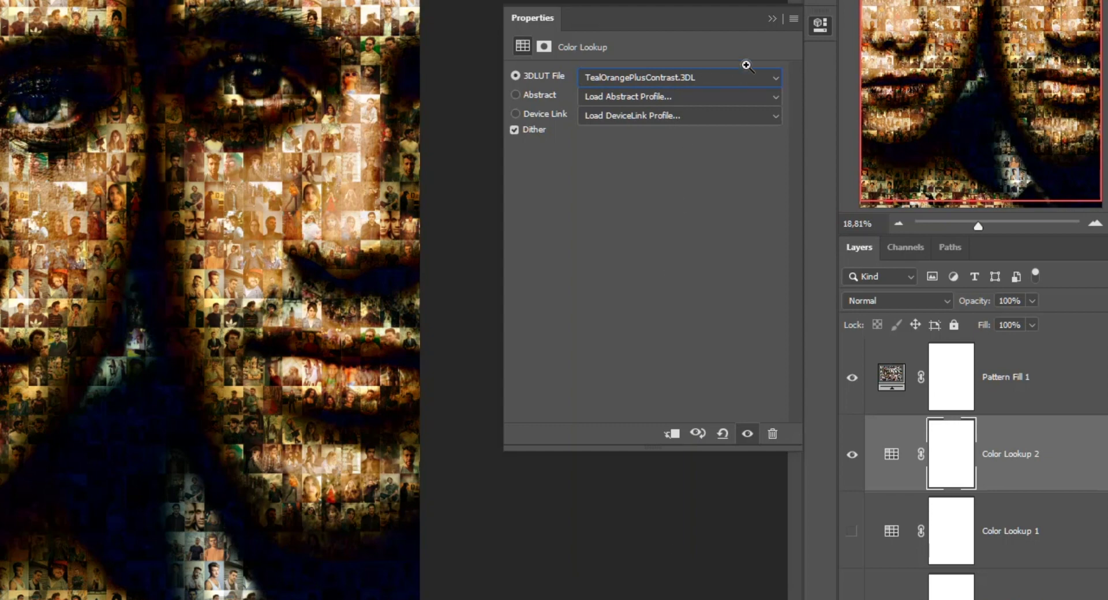
left_click(771, 20)
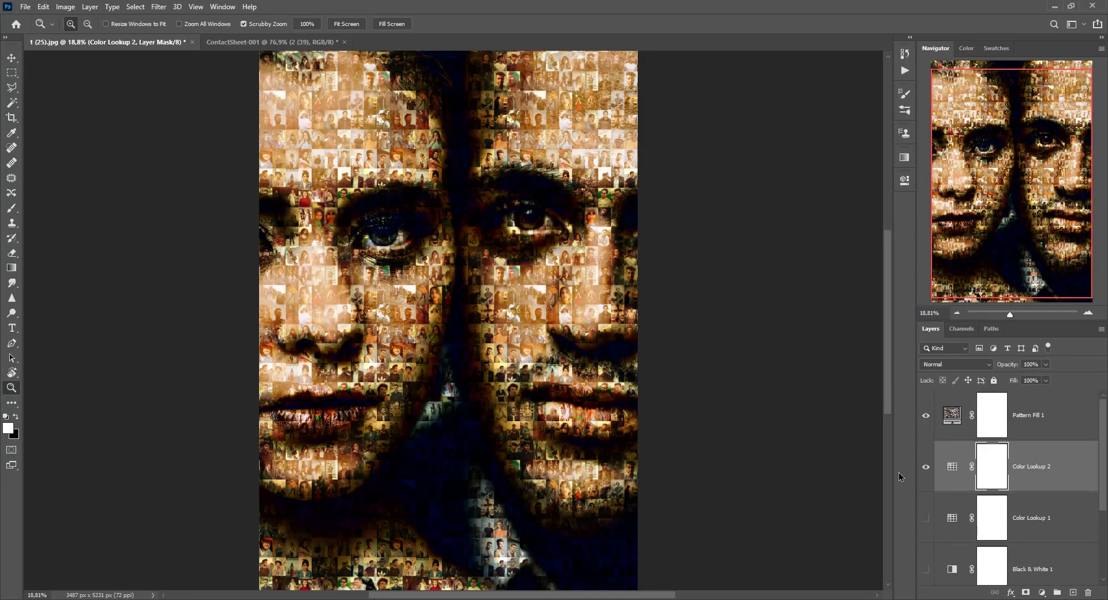
left_click(924, 470)
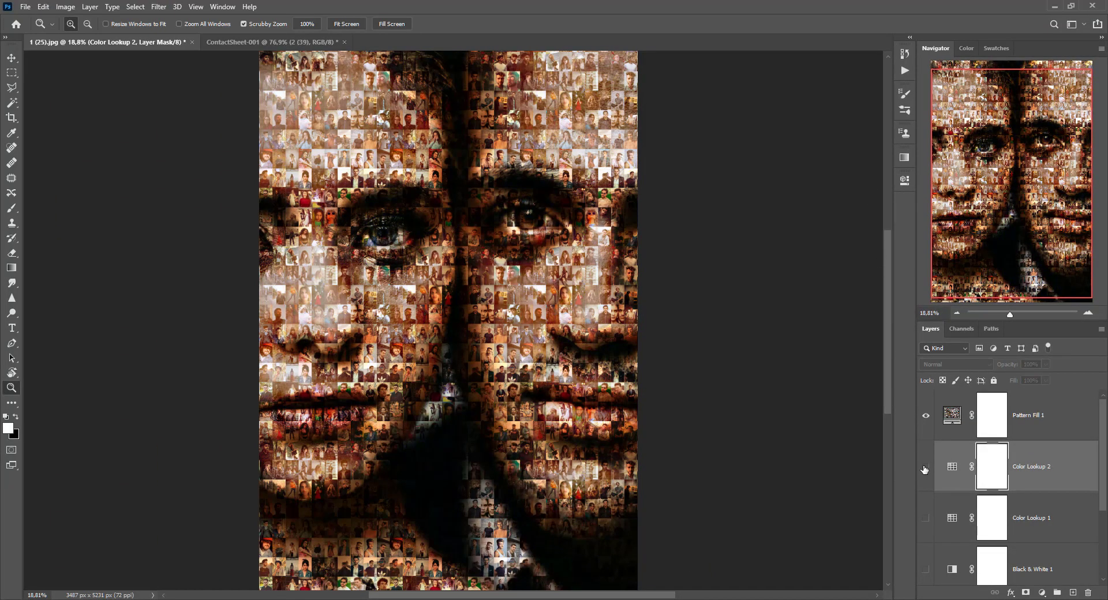
Toggle both Color Lookup layers to compare looks, then select Pattern Fill 1.
left_click(927, 519)
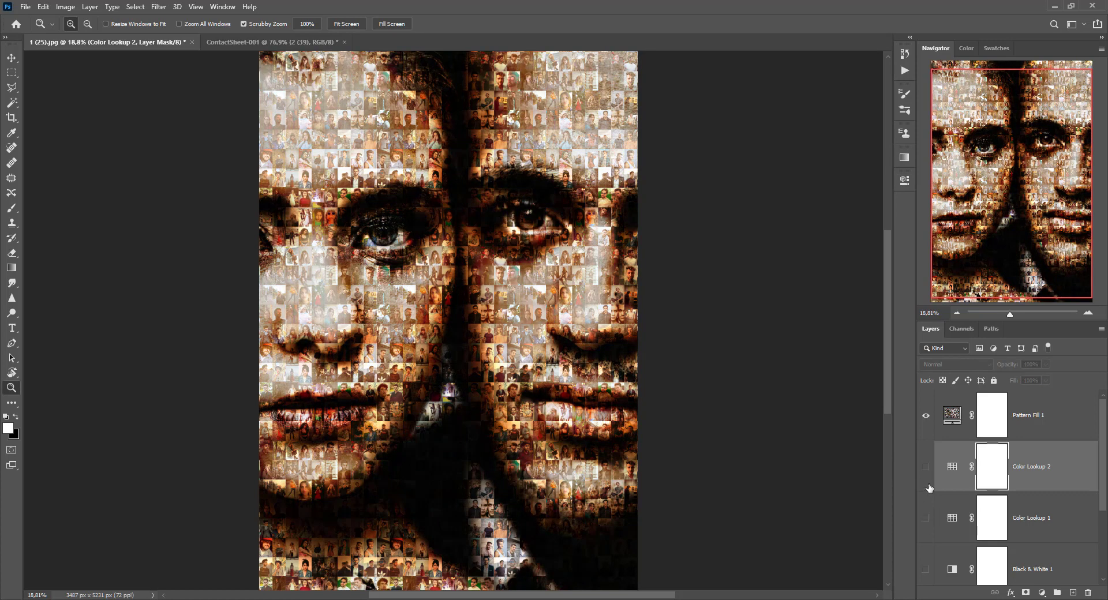
left_click(929, 485)
left_click(1027, 416)
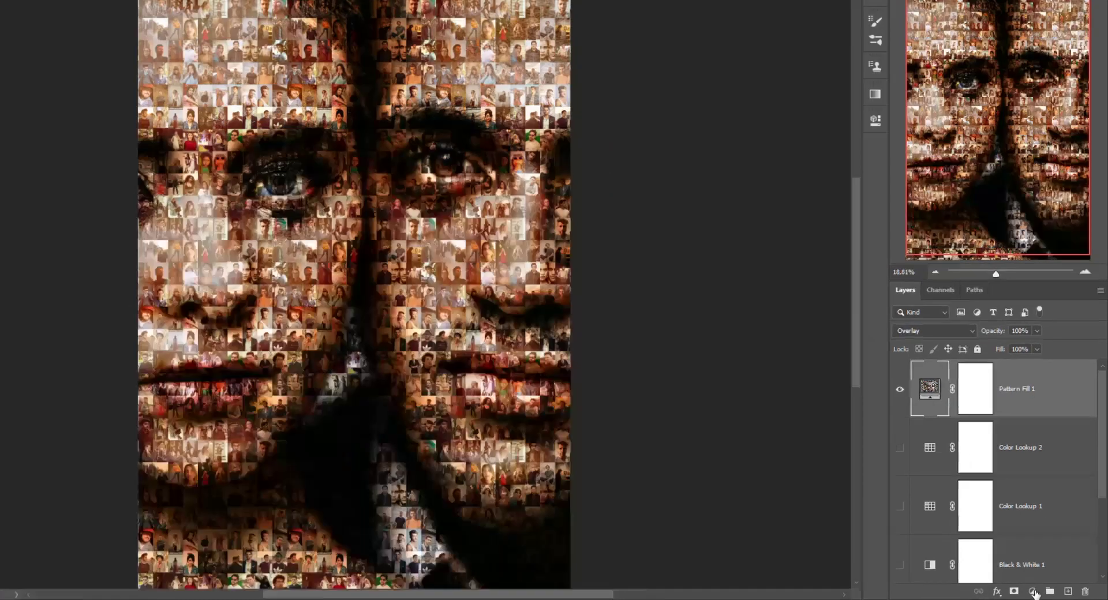
left_click(1042, 592)
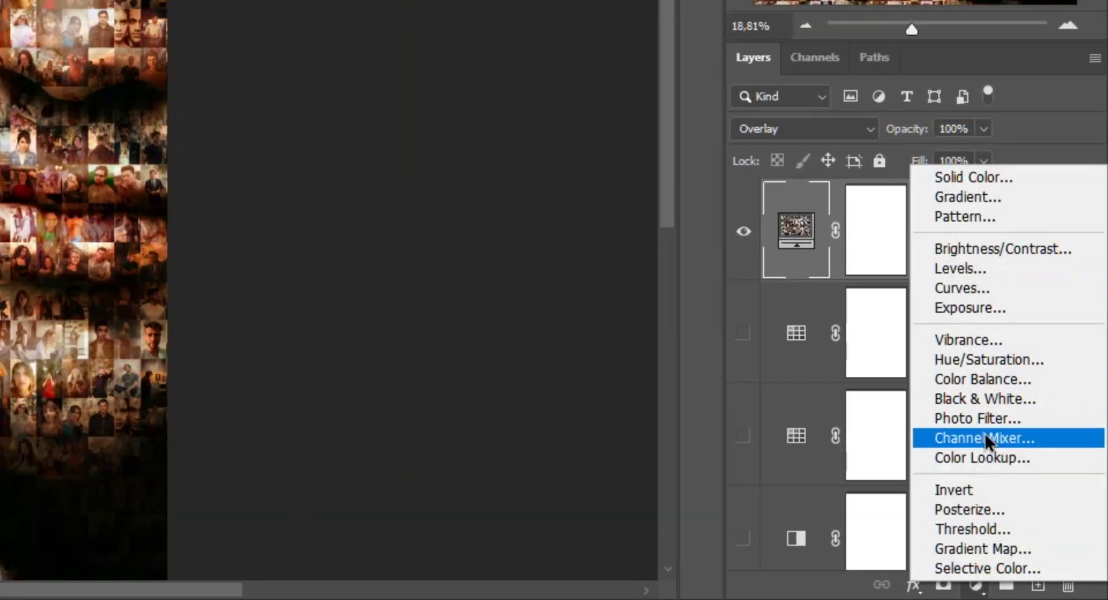
Add a Black & White 2 layer above Pattern Fill 1, pushing Greens, Cyans, Blues and Magentas to 300.
left_click(981, 398)
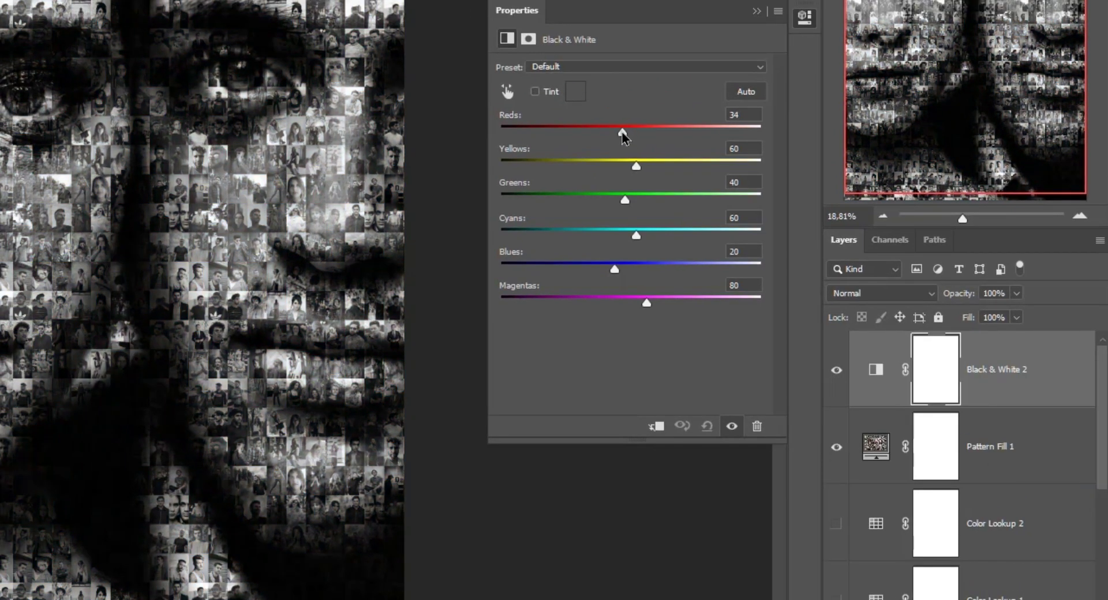
left_click_drag(622, 135, 659, 132)
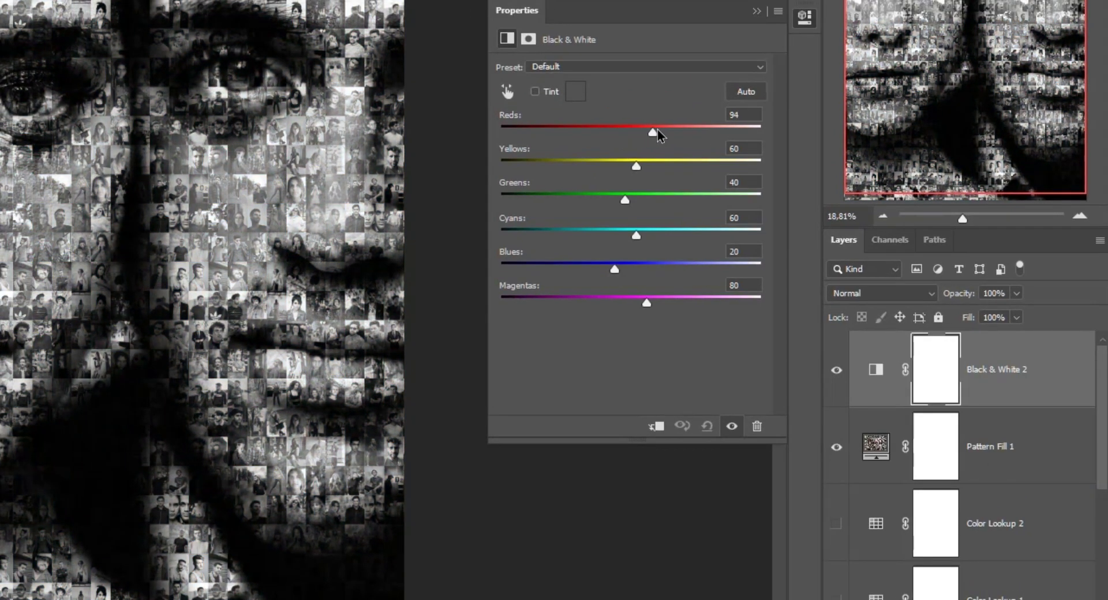
left_click_drag(636, 166, 681, 167)
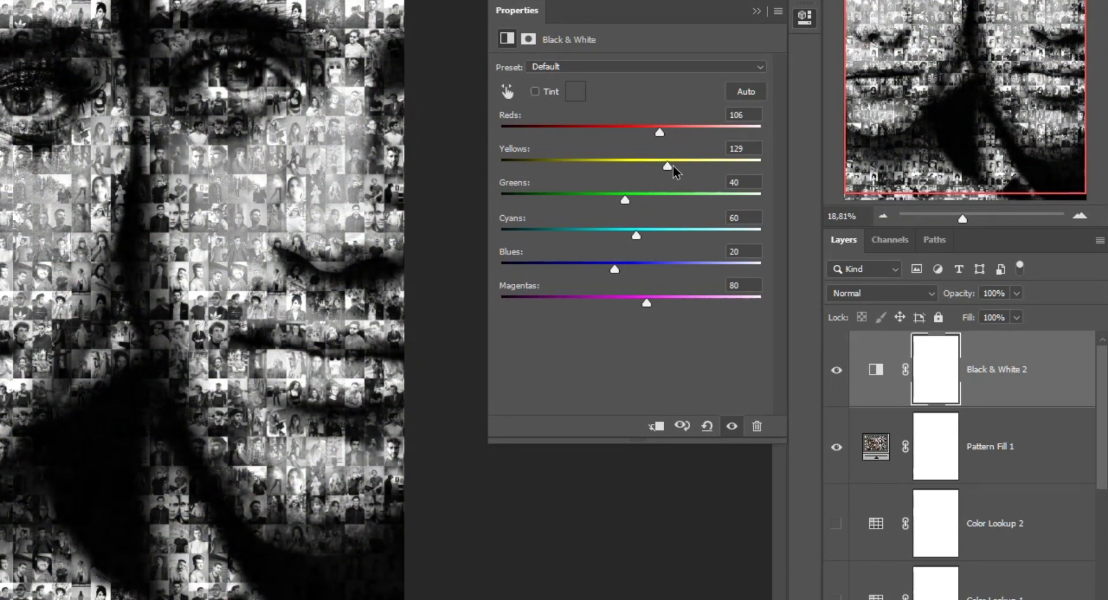
left_click_drag(626, 201, 811, 205)
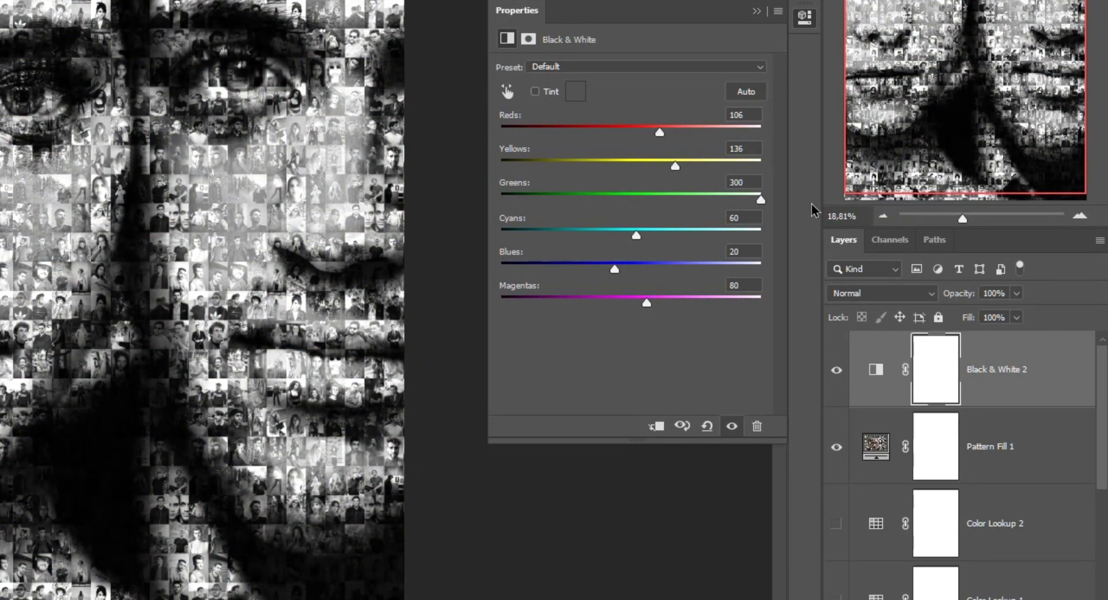
left_click_drag(636, 235, 813, 239)
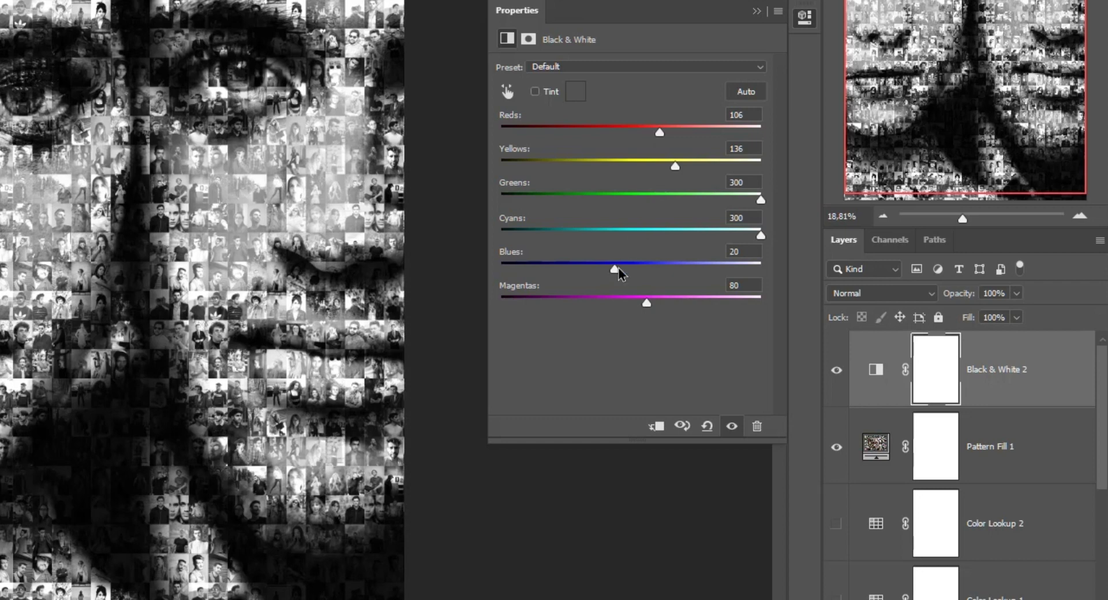
left_click_drag(619, 274, 749, 280)
left_click_drag(648, 305, 765, 303)
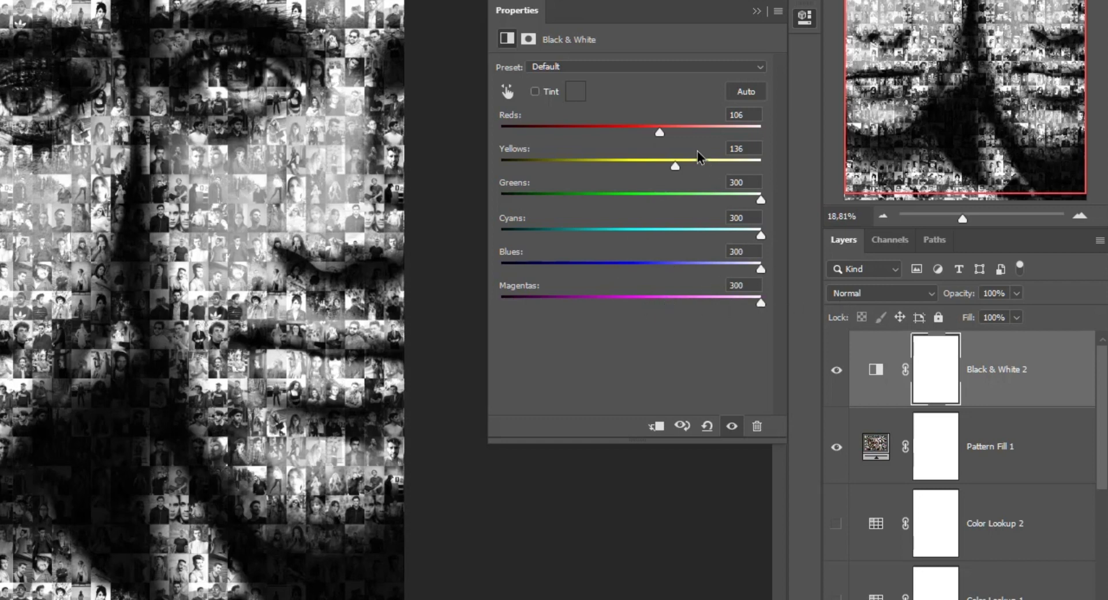
Fine-tune the Black & White 2 sliders to Reds 79 and Yellows 104.
left_click_drag(658, 135, 632, 133)
left_click_drag(673, 172, 659, 170)
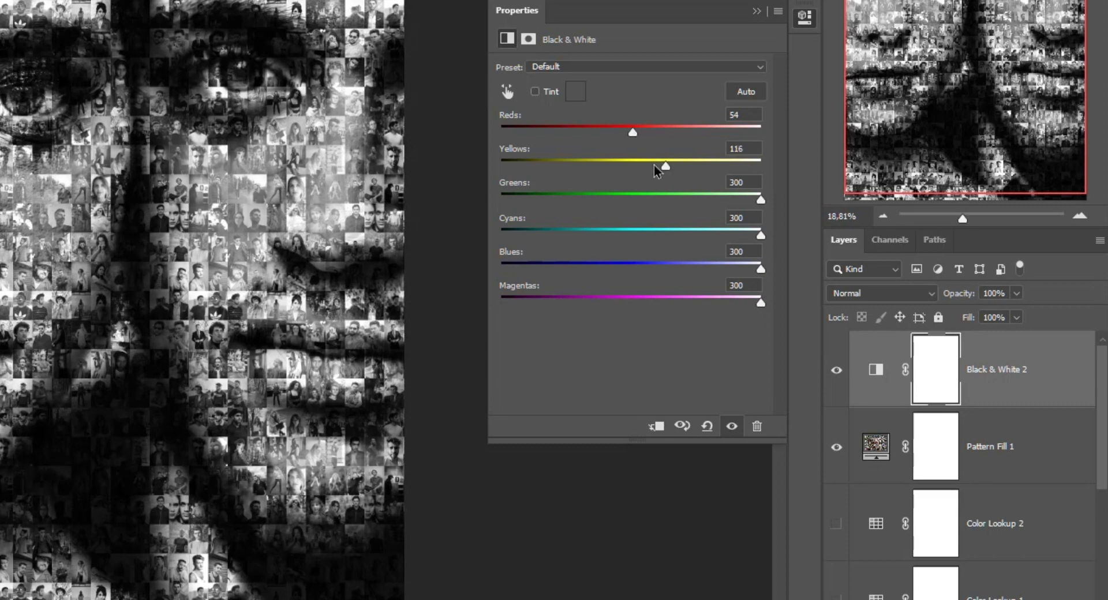
mouse_move(748, 201)
left_mouse_down()
mouse_move(683, 199)
mouse_move(779, 203)
left_mouse_up()
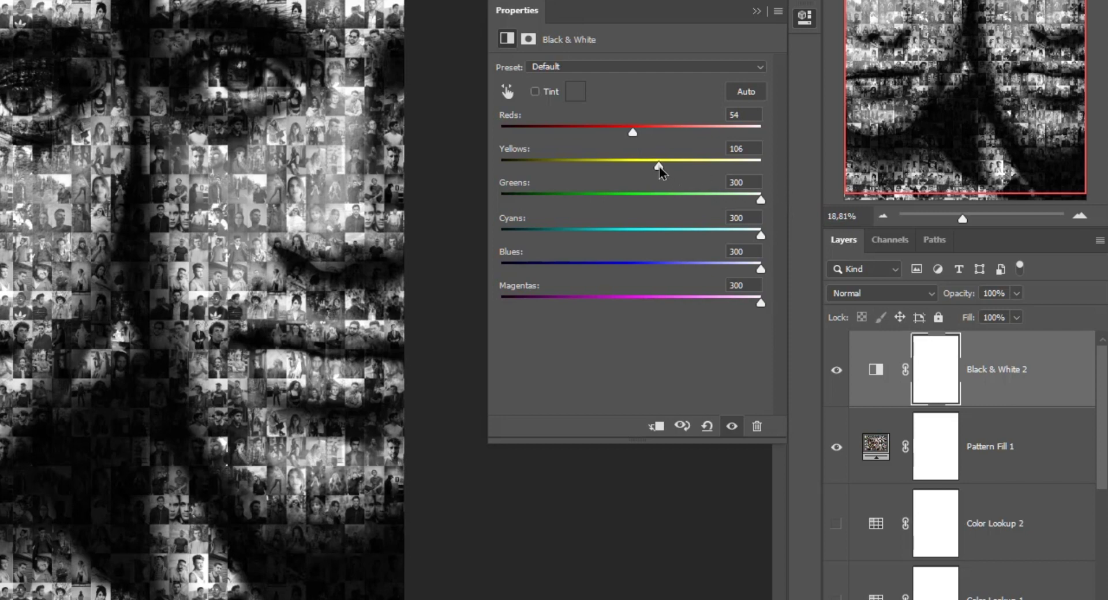
left_click_drag(635, 136, 650, 137)
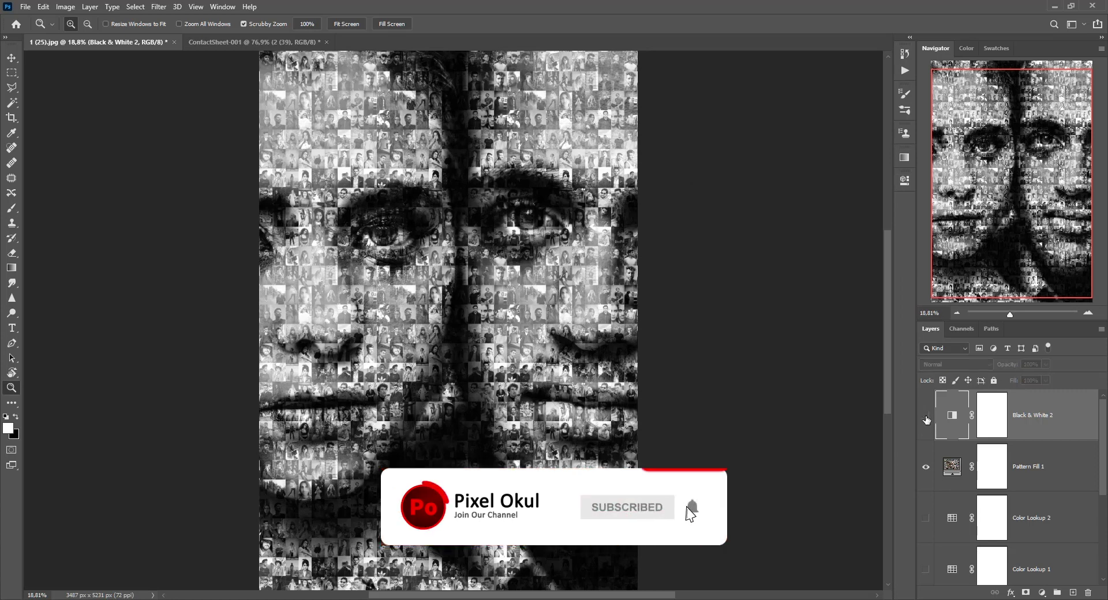
Hide Black & White 2 and show Black & White 1 to grey the portrait.
left_click(926, 415)
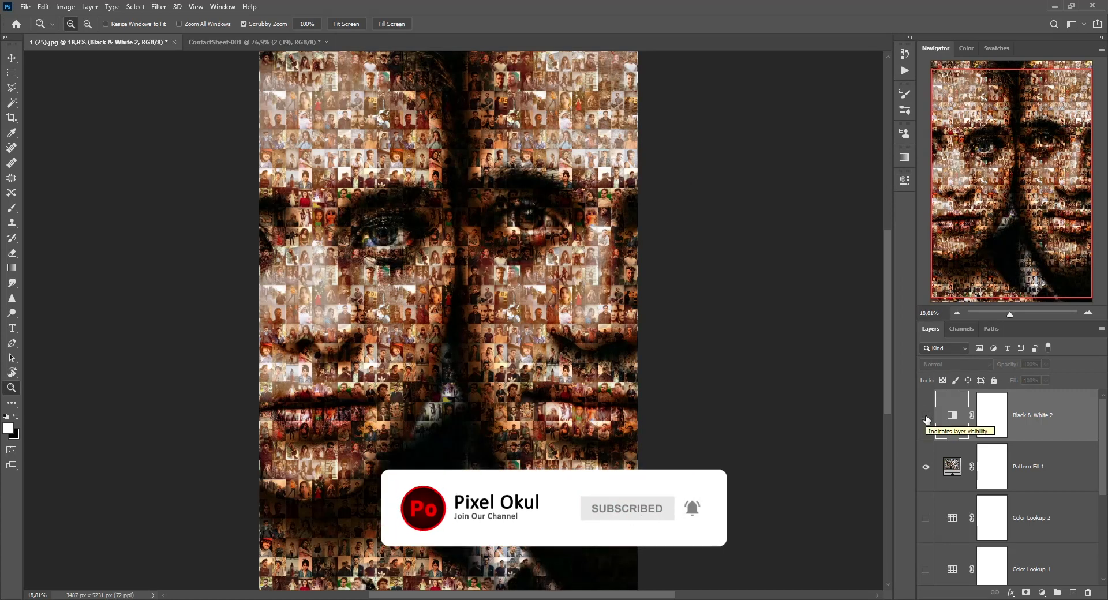
left_click_drag(1100, 432, 1097, 519)
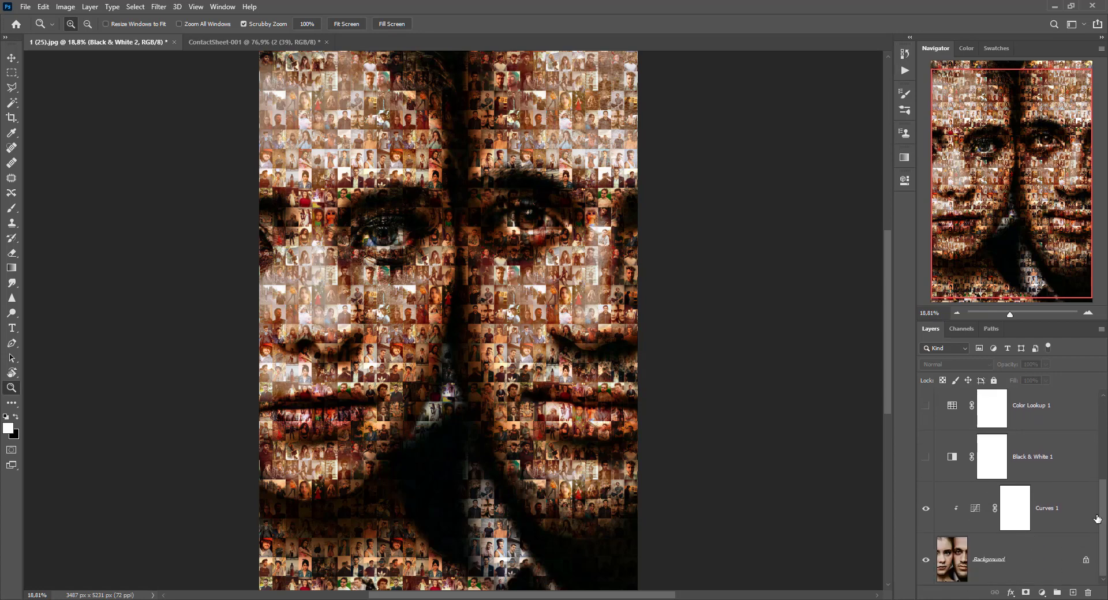
left_click(925, 458)
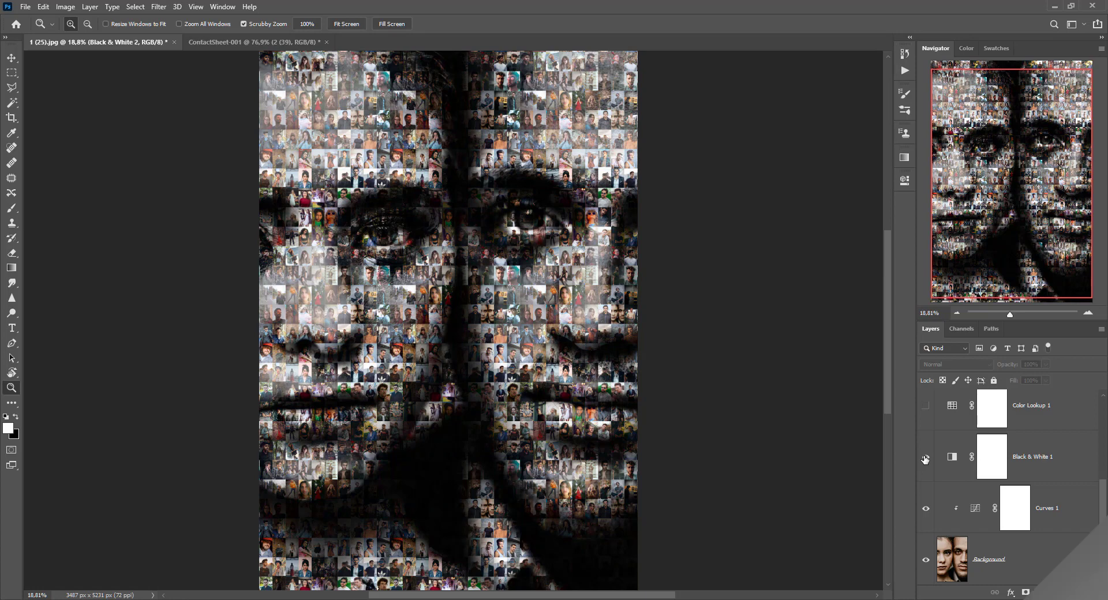